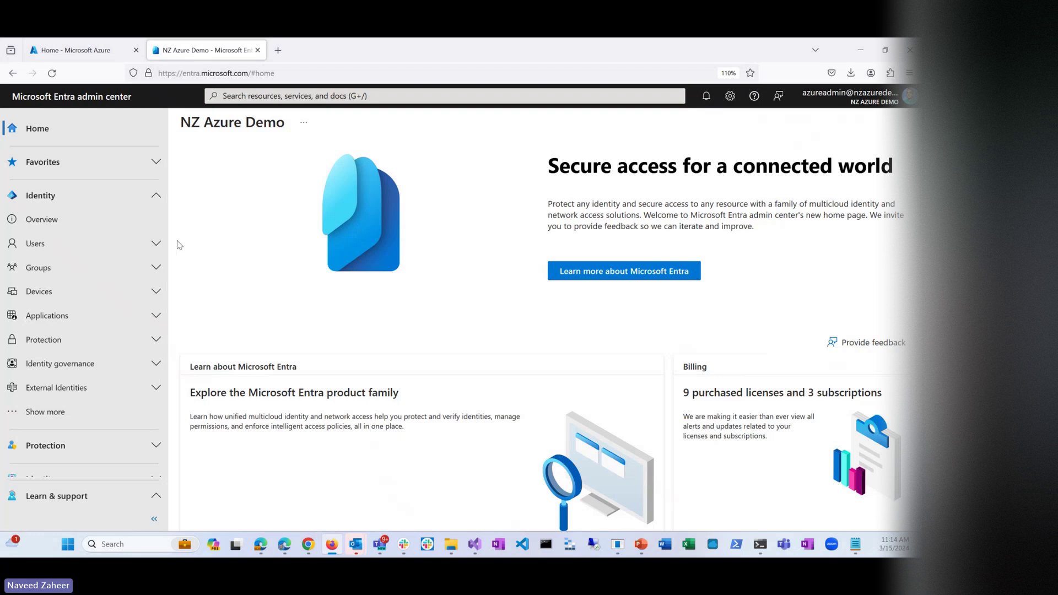
From the Identity overview, go to Manage tenants and start creating a new tenant
{"action": "scroll", "coordinate": [118, 261], "scroll_direction": "down", "scroll_amount": 2}
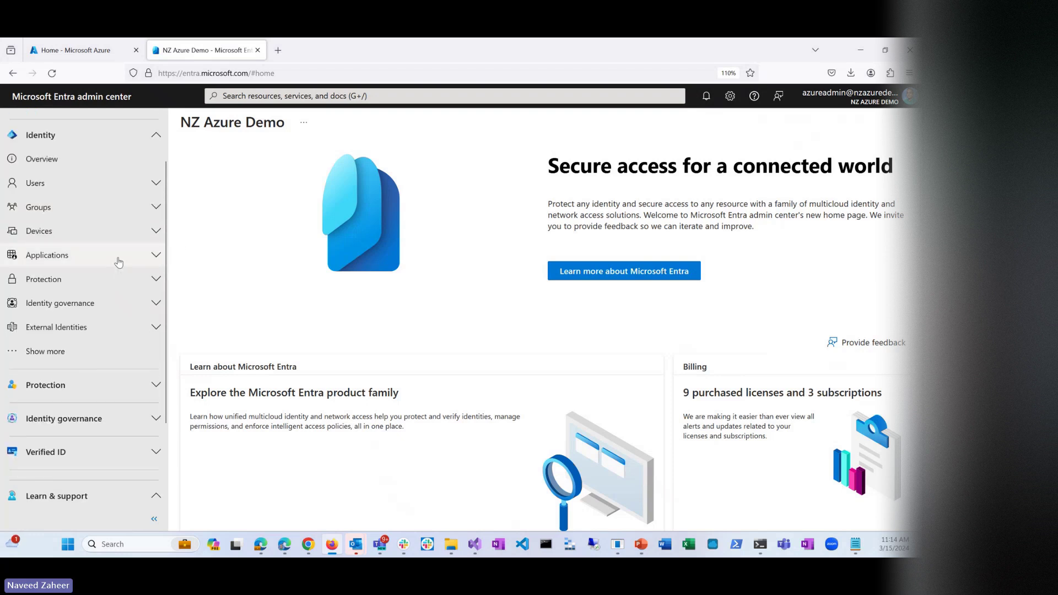
{"action": "scroll", "coordinate": [118, 261], "scroll_direction": "up", "scroll_amount": 2}
{"action": "left_click", "coordinate": [53, 221]}
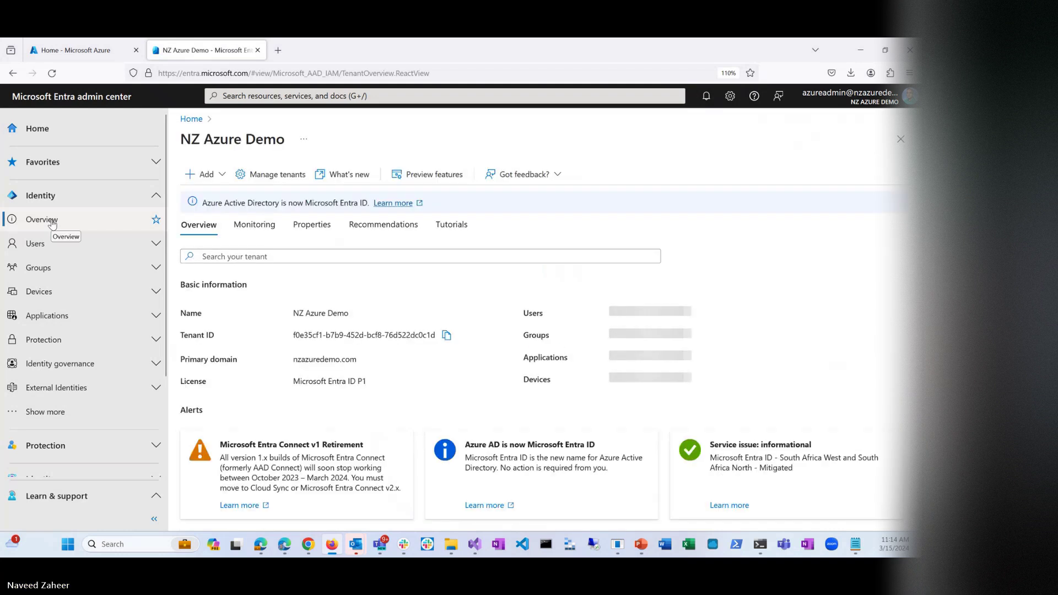
{"action": "left_click", "coordinate": [259, 173]}
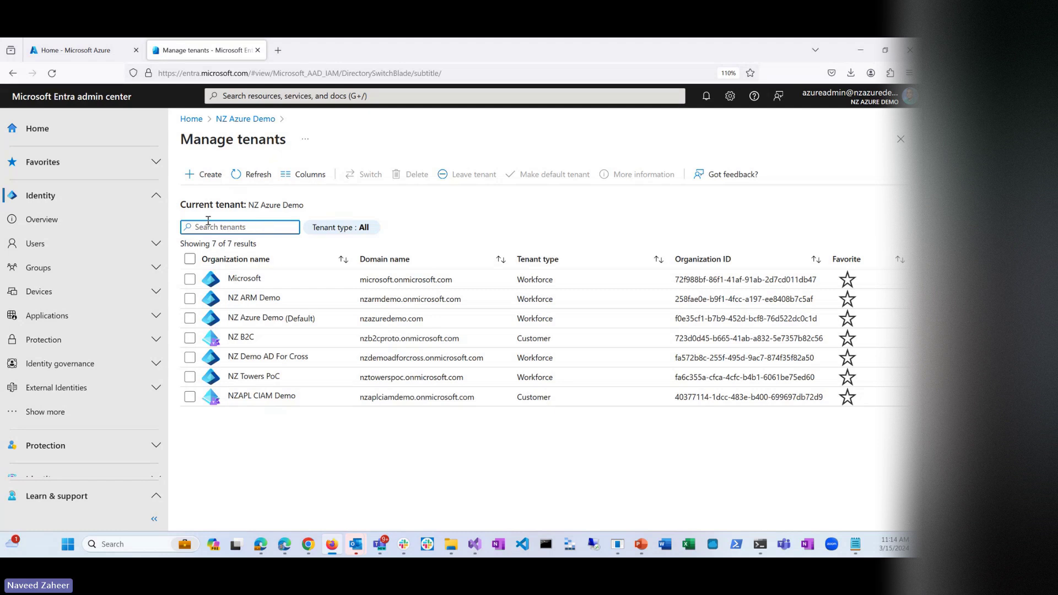
{"action": "left_click", "coordinate": [202, 182]}
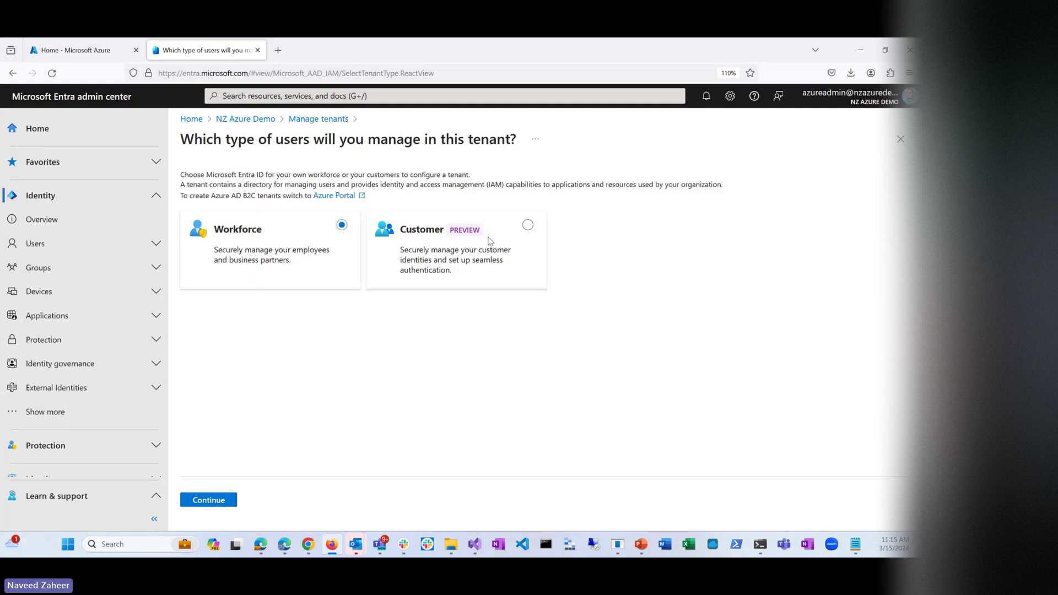
Choose a Customer tenant with tenant and domain name nzapldemo01, then continue to subscription
{"action": "left_click", "coordinate": [529, 230]}
{"action": "left_click", "coordinate": [210, 503]}
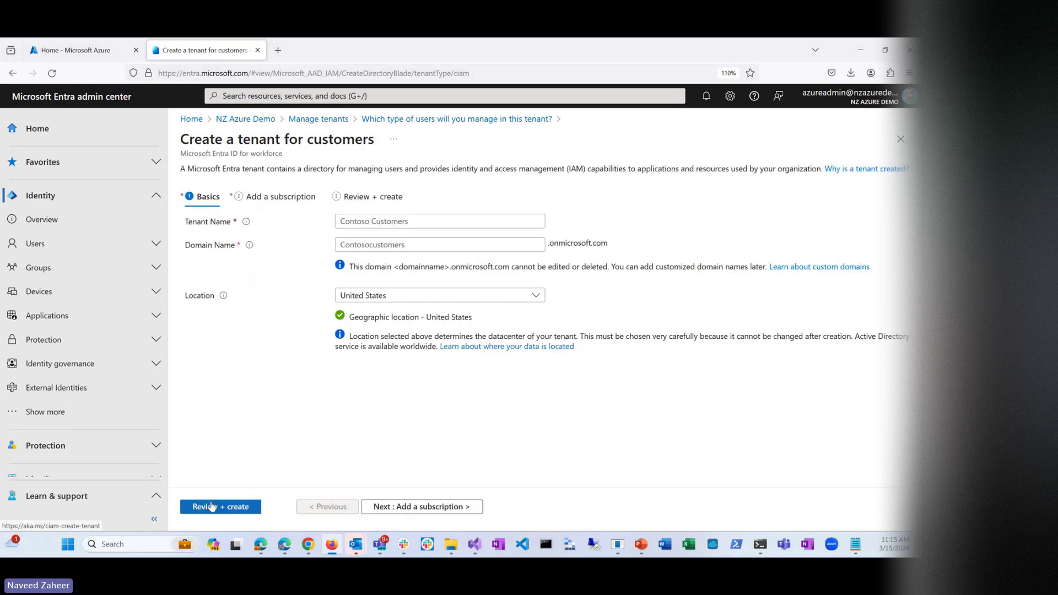
{"action": "left_click", "coordinate": [424, 219]}
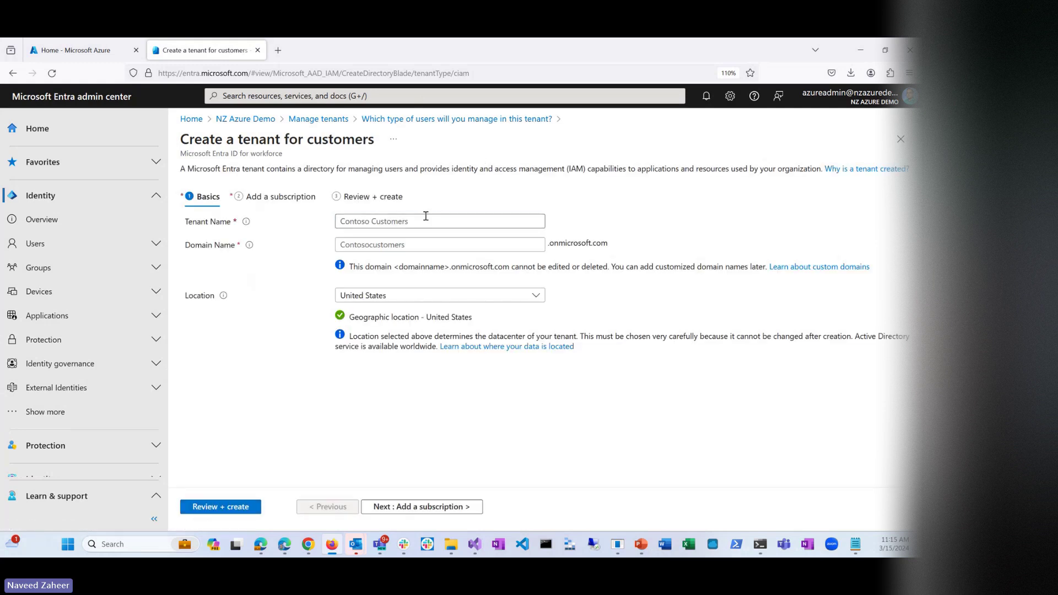
{"action": "type", "text": "nzapl"}
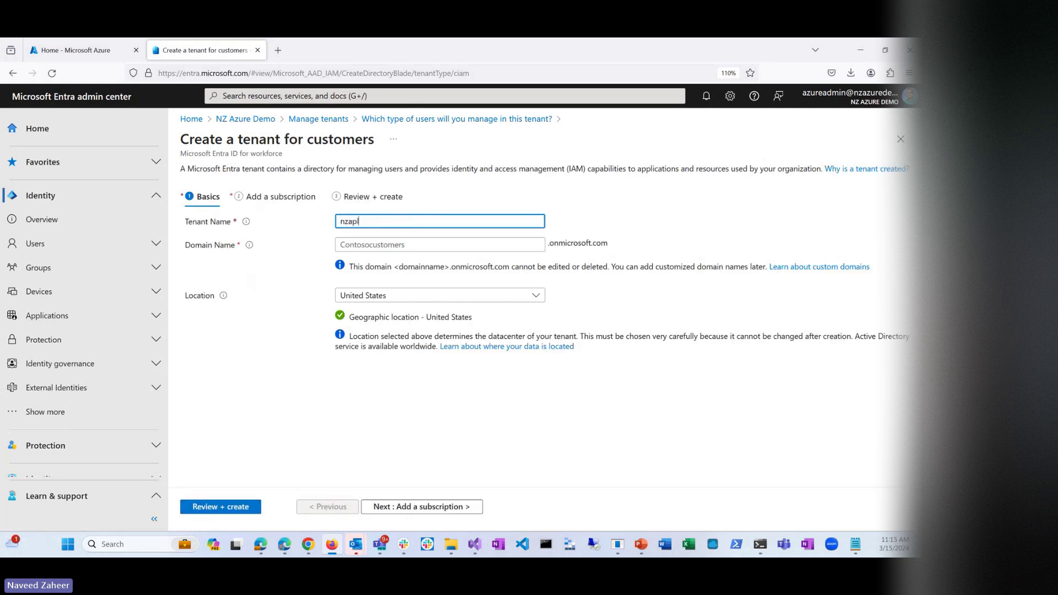
{"action": "type", "text": "demio01"}
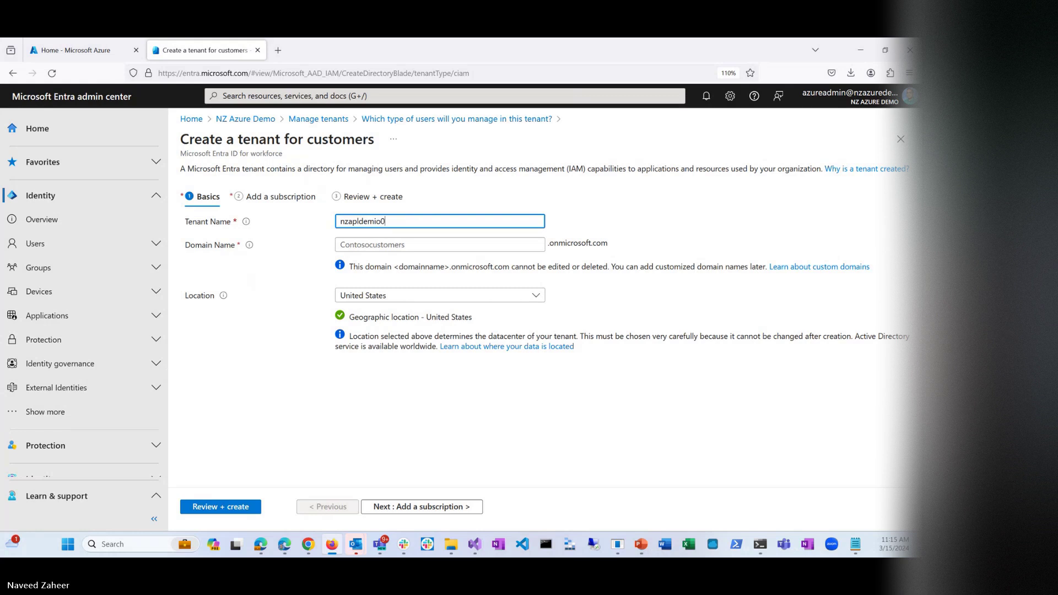
{"action": "left_click", "coordinate": [377, 222]}
{"action": "key", "text": "BackSpace"}
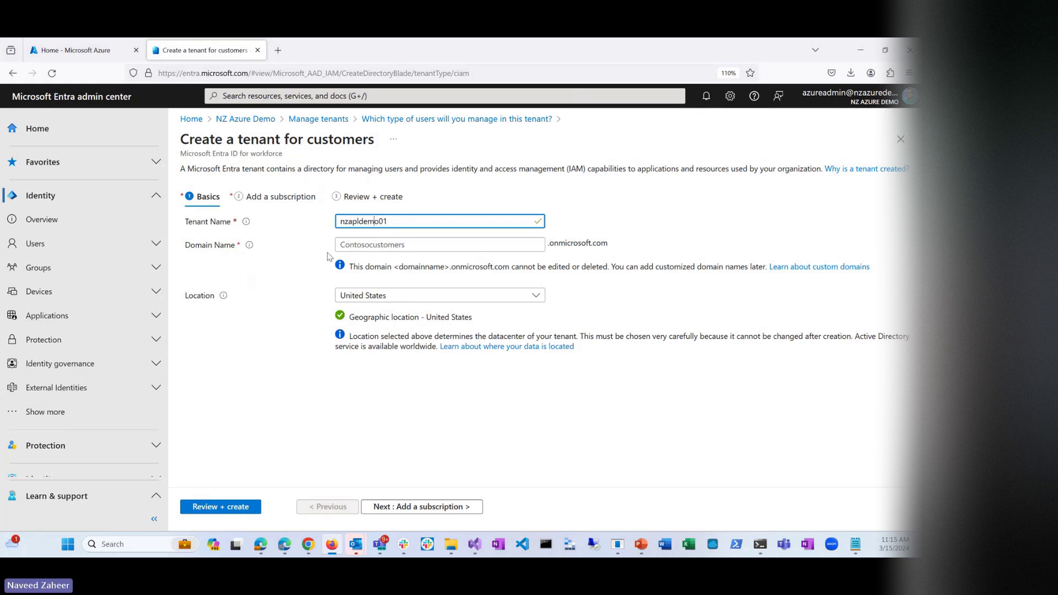
{"action": "double_click", "coordinate": [355, 222]}
{"action": "key", "text": "ctrl+c"}
{"action": "left_click", "coordinate": [381, 249]}
{"action": "key", "text": "ctrl+v"}
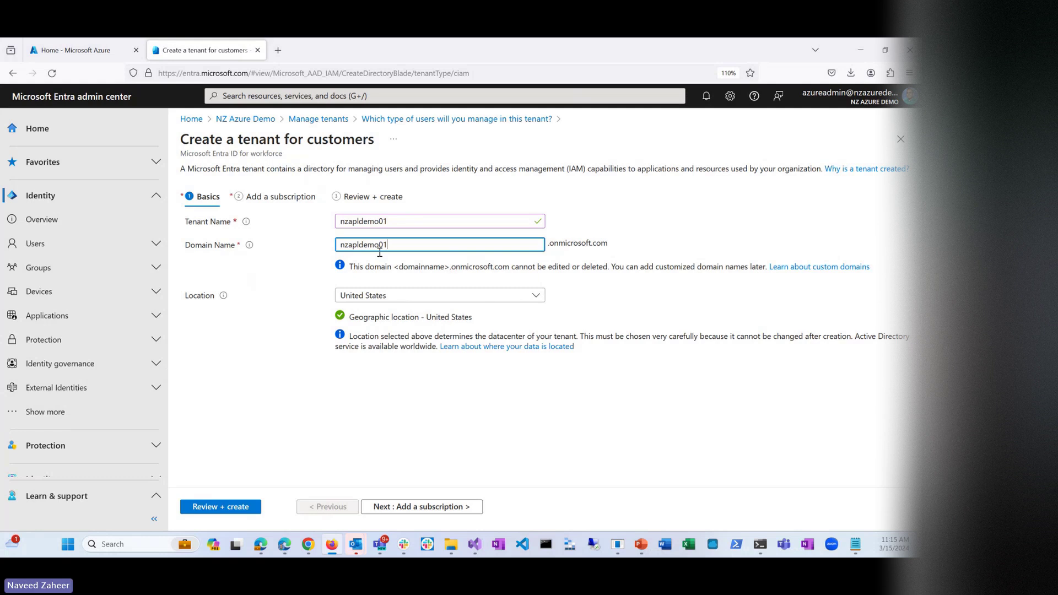
{"action": "left_click", "coordinate": [450, 510]}
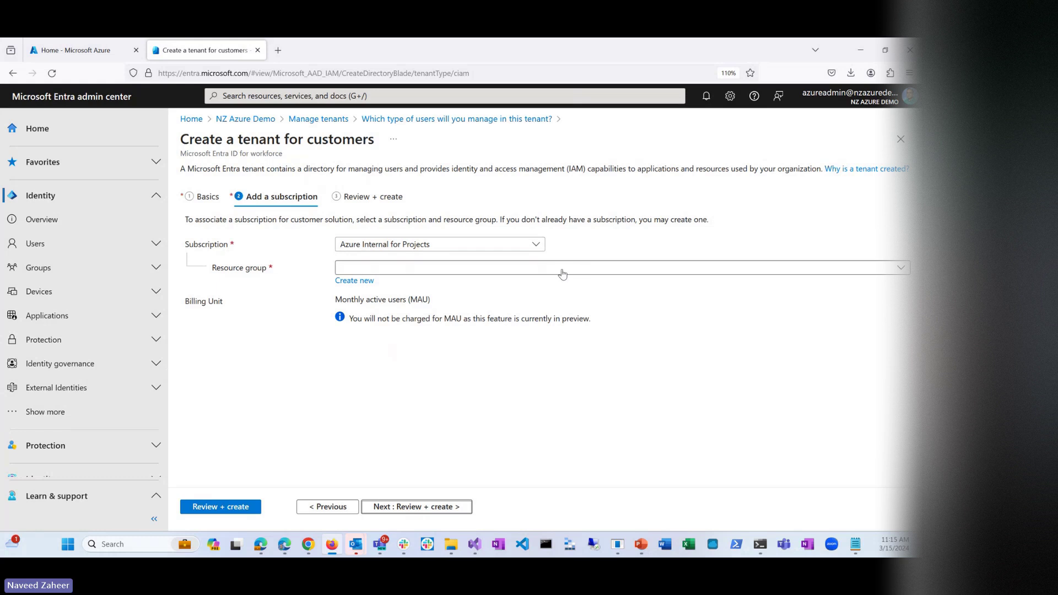
Select resource group nzaplciamdemo-rg and validate the tenant on Review + create
{"action": "left_click", "coordinate": [563, 274]}
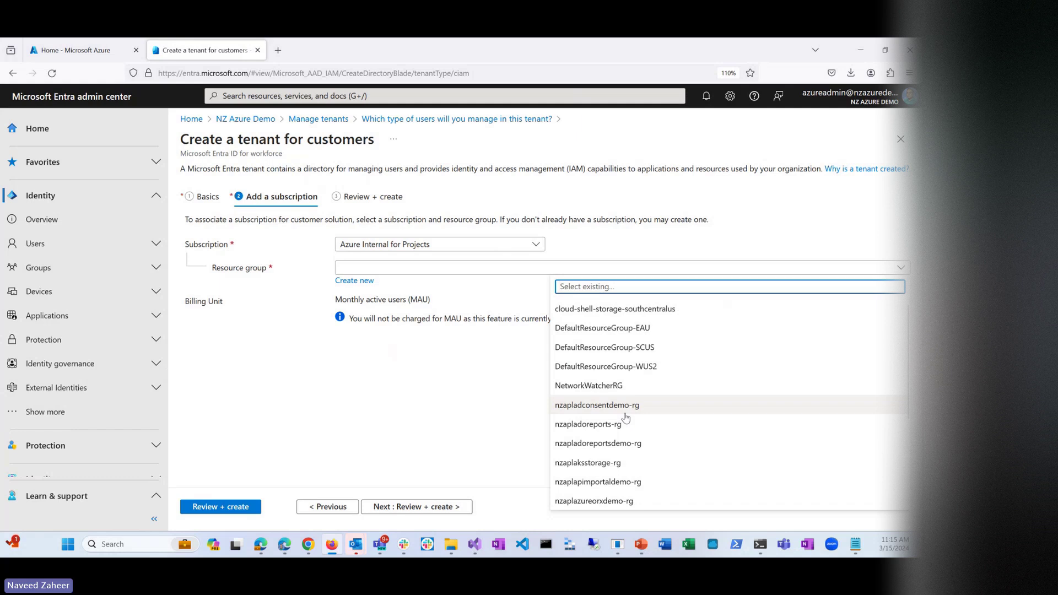
{"action": "scroll", "coordinate": [626, 418], "scroll_direction": "down", "scroll_amount": 1}
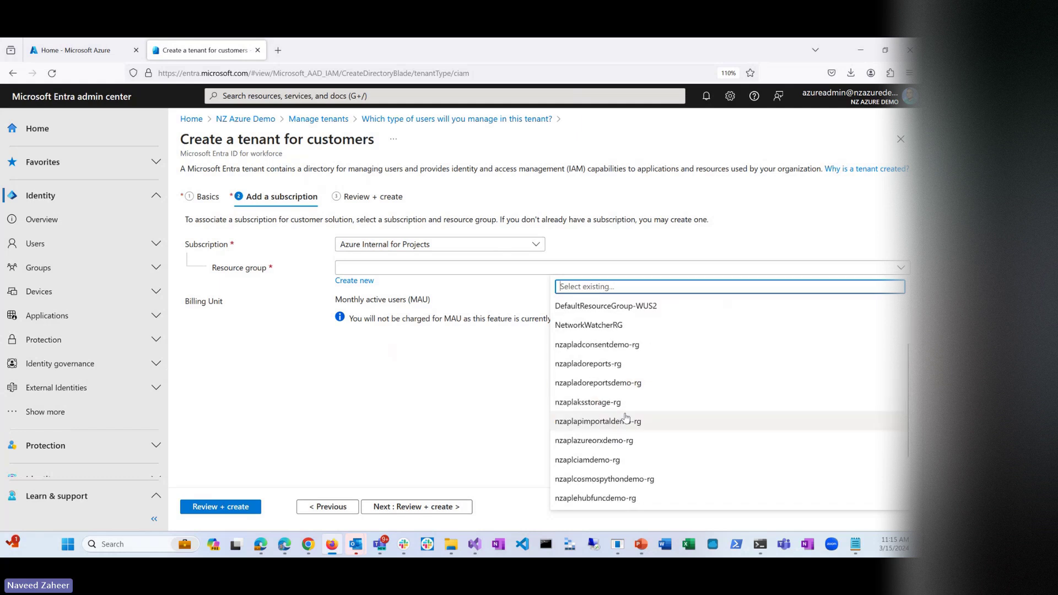
{"action": "left_click", "coordinate": [618, 462]}
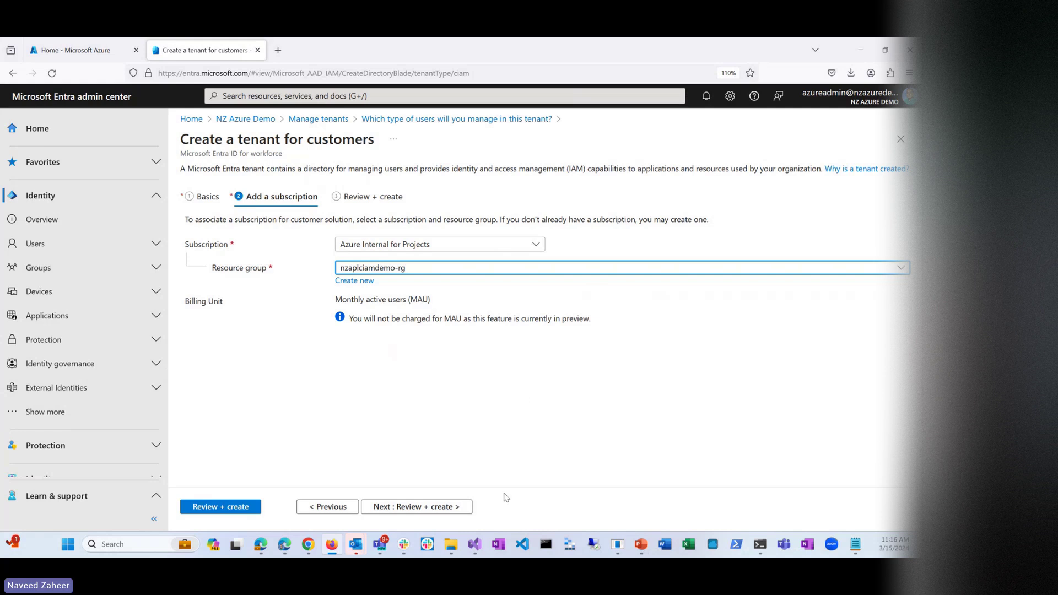
{"action": "left_click", "coordinate": [430, 512]}
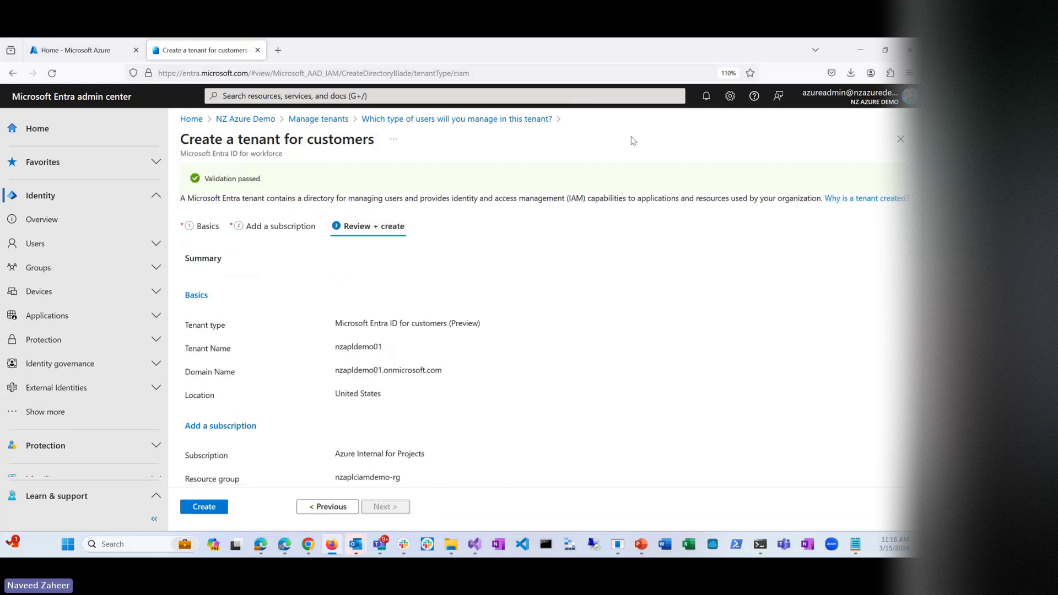
Switch the signed-in directory to NZAPL CIAM Demo from the account menu
{"action": "left_click", "coordinate": [326, 120]}
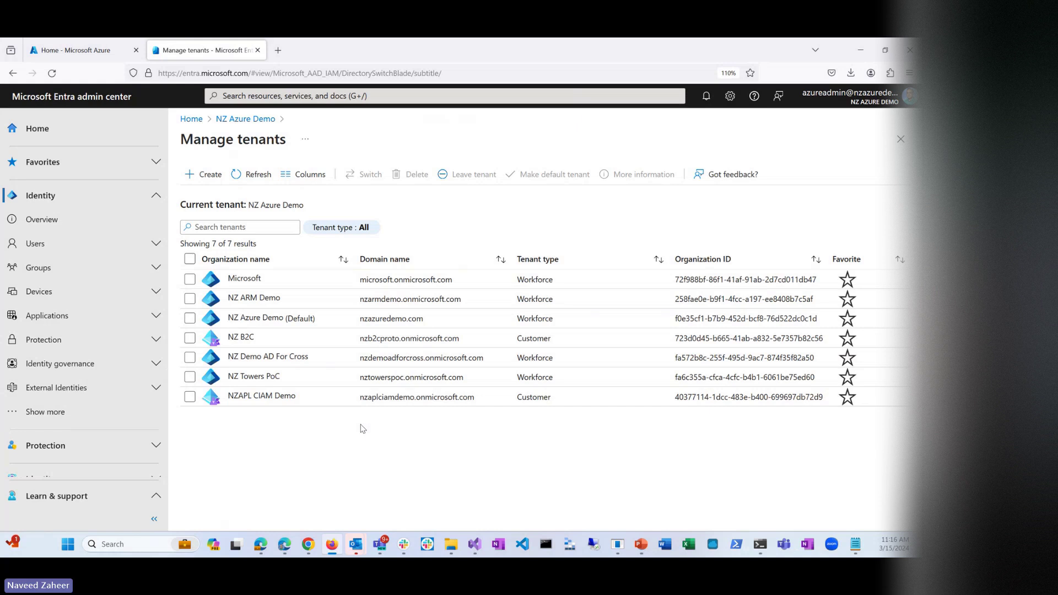
{"action": "left_click", "coordinate": [863, 102]}
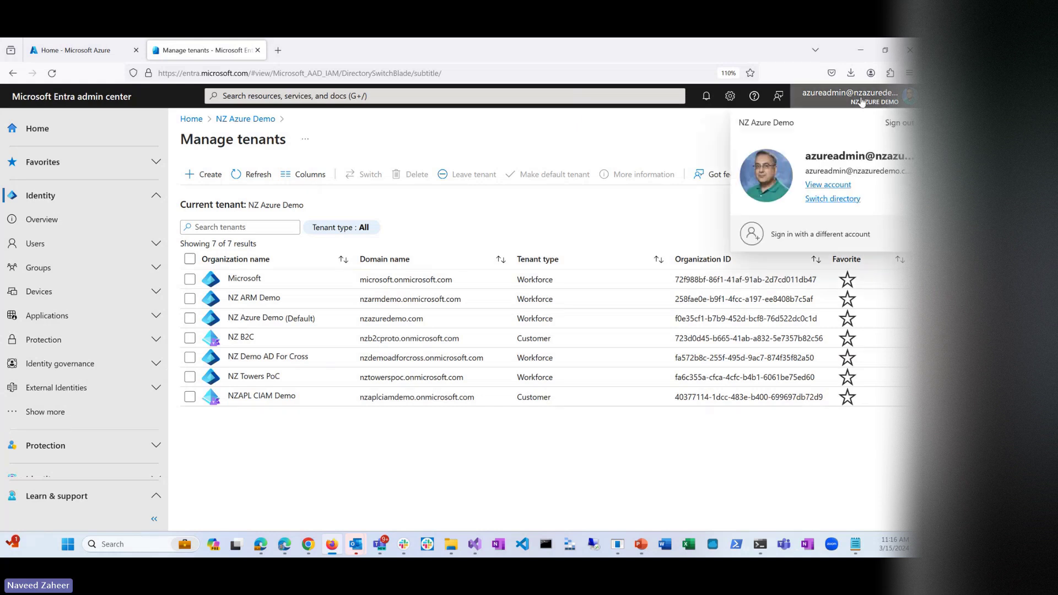
{"action": "left_click", "coordinate": [820, 203]}
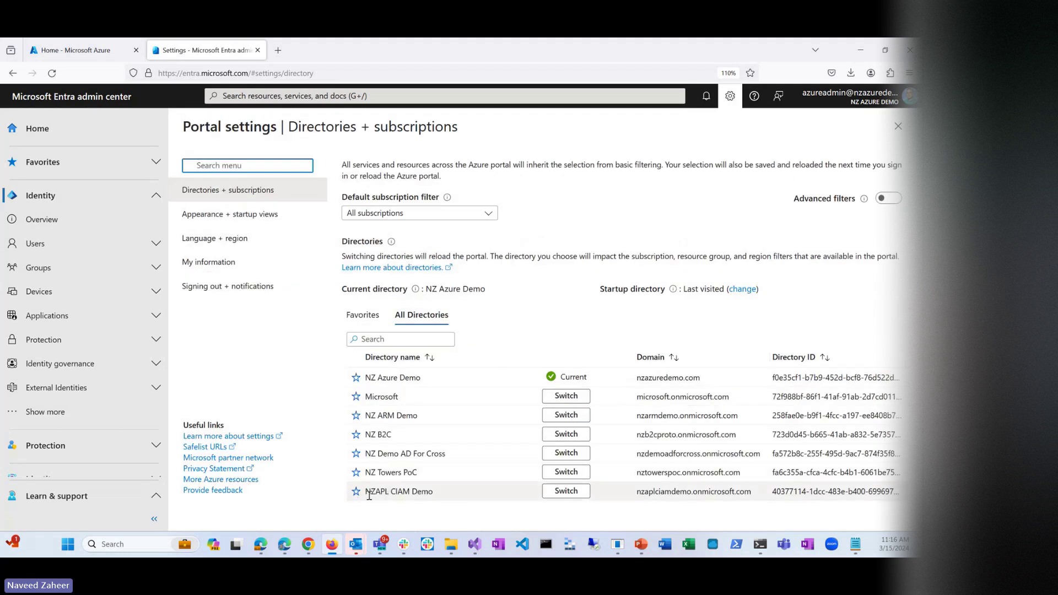
{"action": "left_click", "coordinate": [567, 492]}
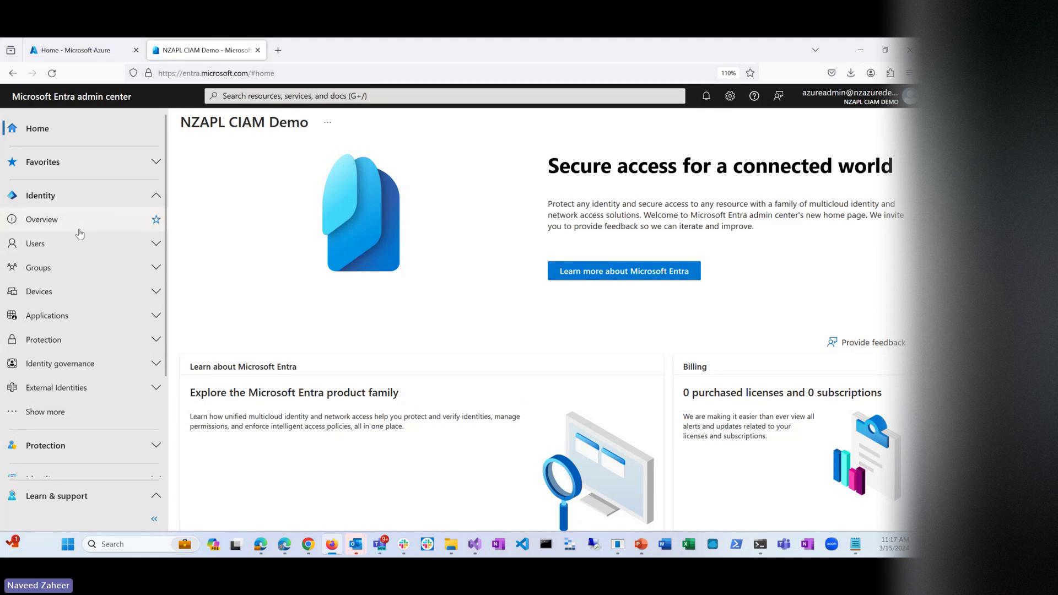
Browse the tenant's All users list of 2 users, then expand External Identities
{"action": "left_click", "coordinate": [42, 249]}
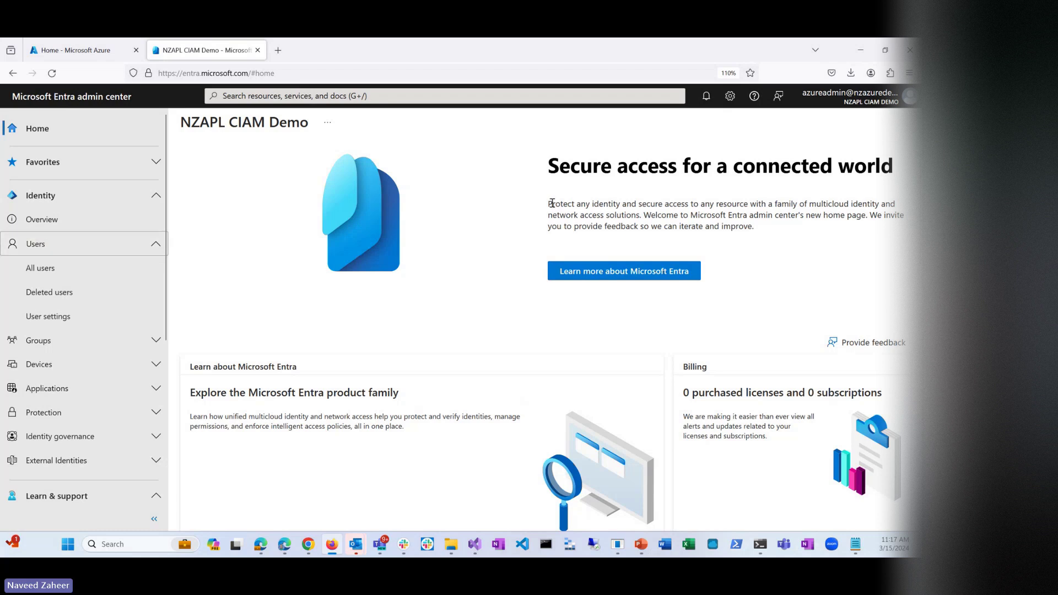
{"action": "left_click", "coordinate": [144, 269]}
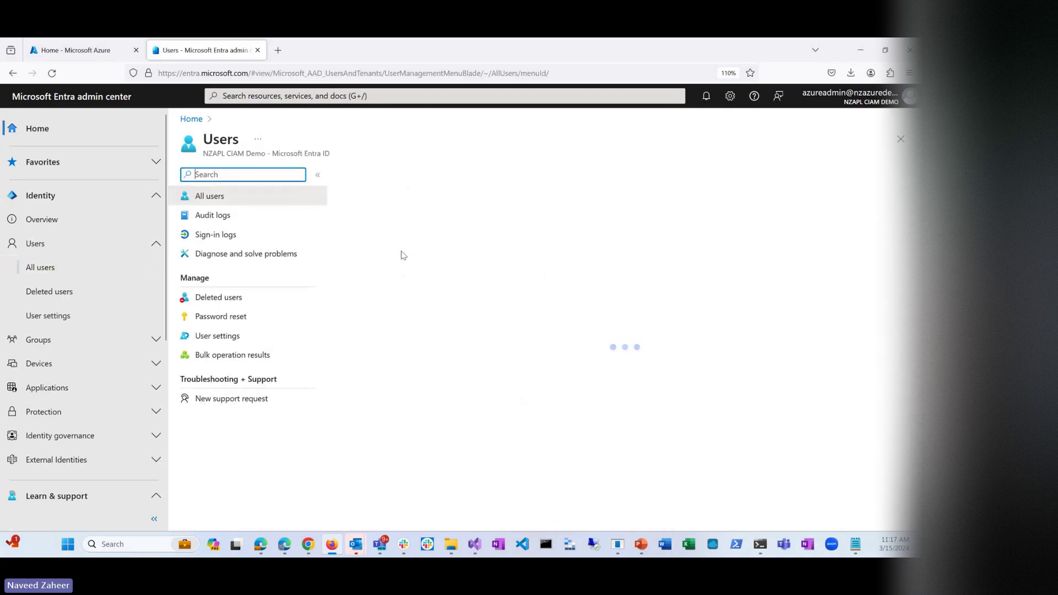
{"action": "scroll", "coordinate": [89, 298], "scroll_direction": "down", "scroll_amount": 2}
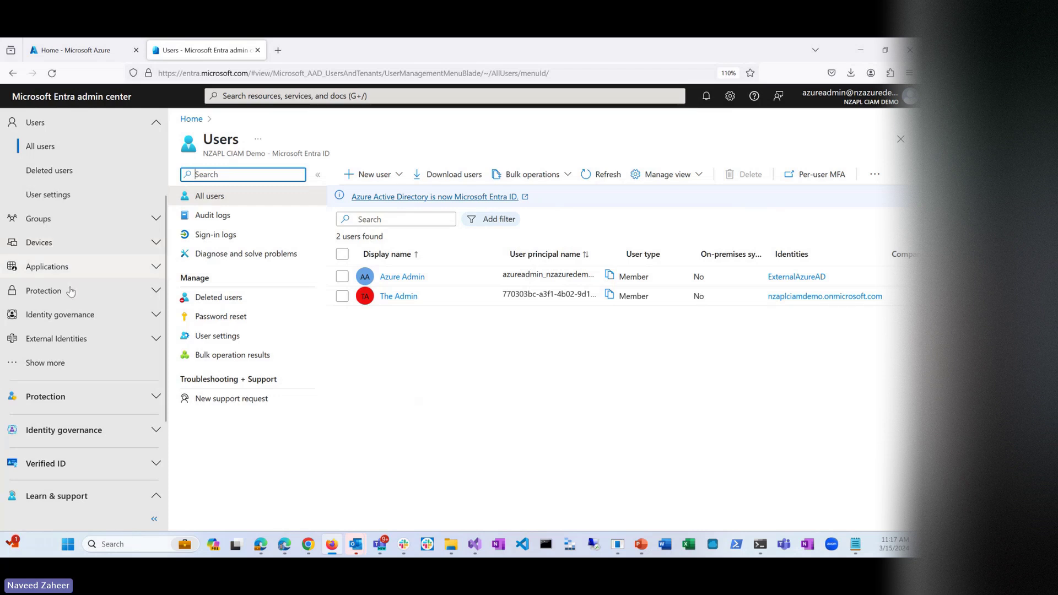
{"action": "scroll", "coordinate": [72, 313], "scroll_direction": "down", "scroll_amount": 2}
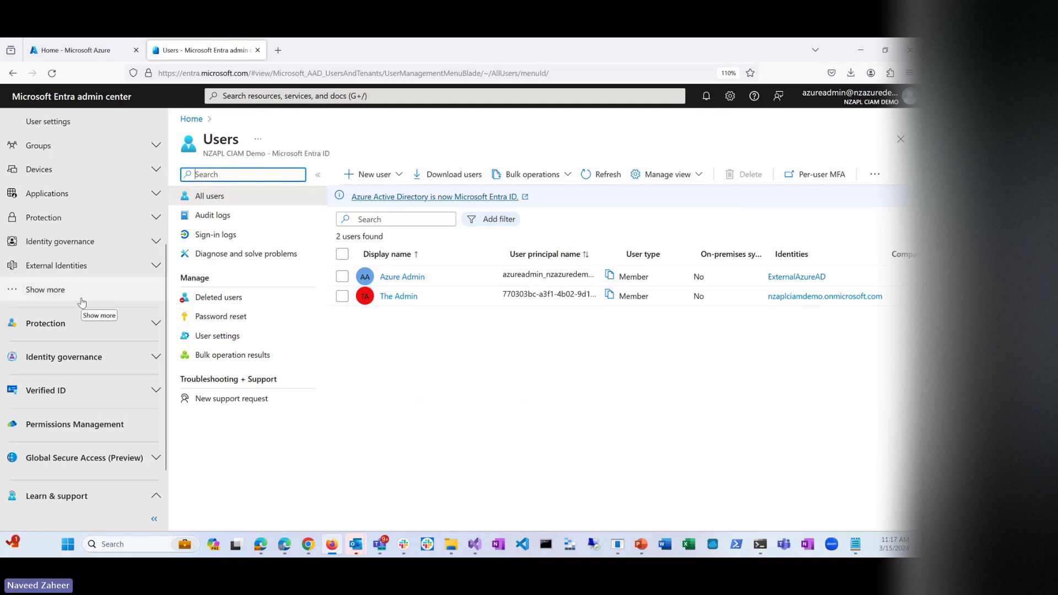
{"action": "left_click", "coordinate": [118, 267]}
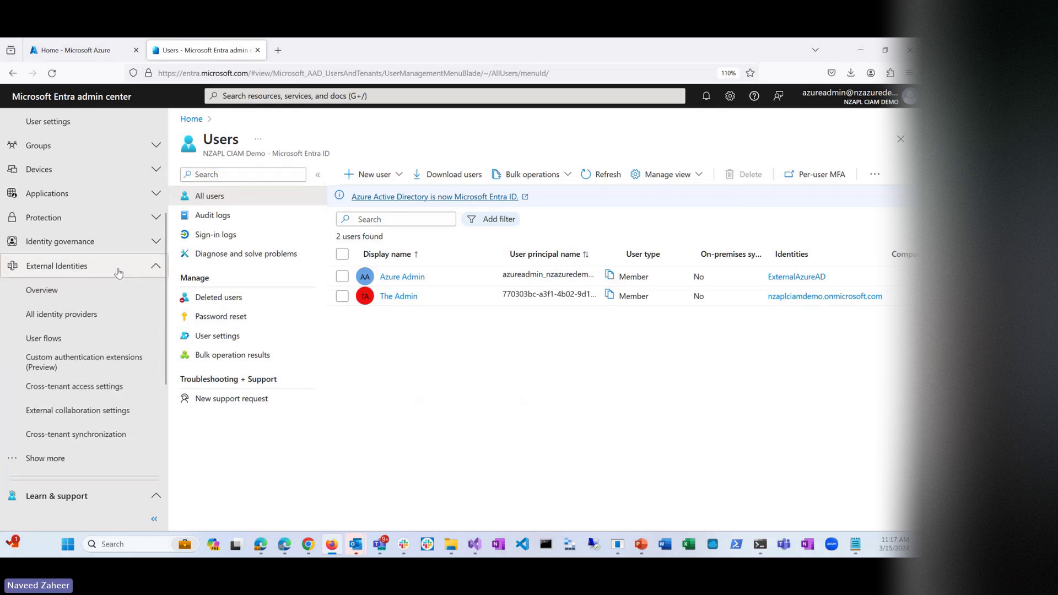
Check All identity providers under External Identities, then return to the empty User flows list
{"action": "left_click", "coordinate": [44, 338]}
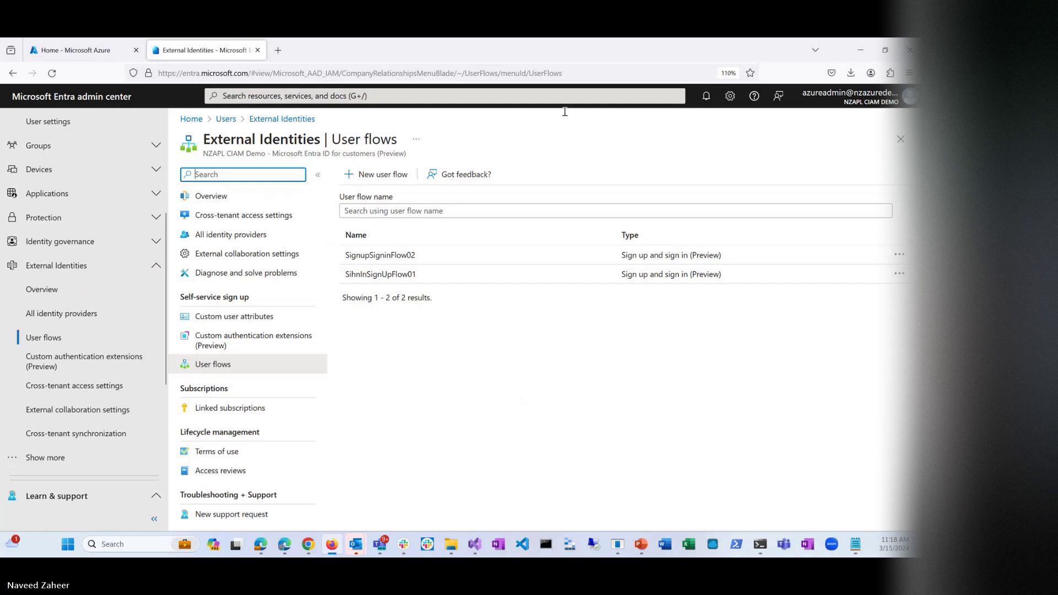
{"action": "left_click", "coordinate": [233, 232]}
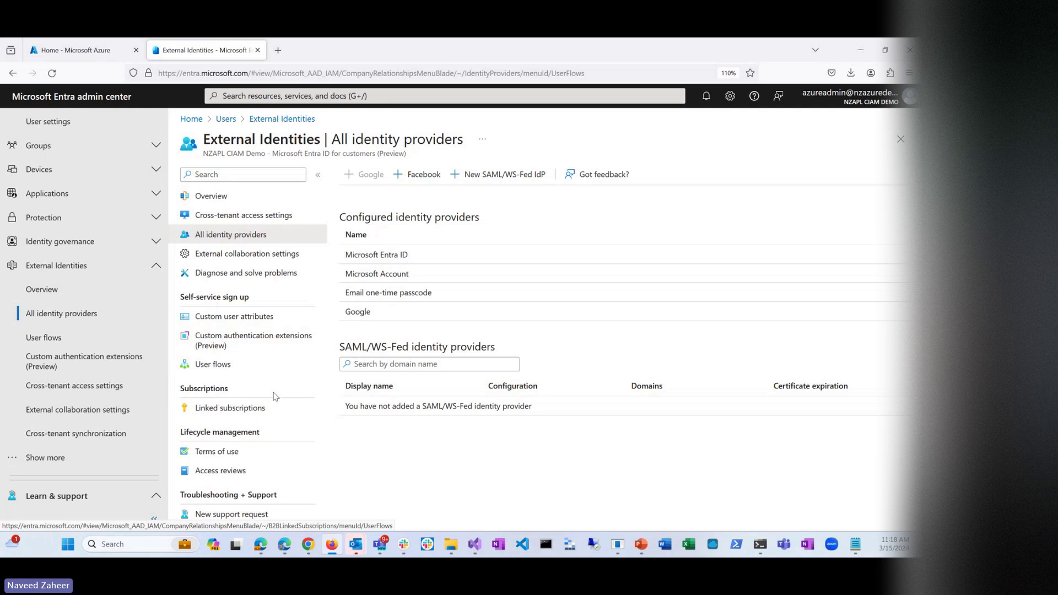
{"action": "left_click", "coordinate": [218, 369]}
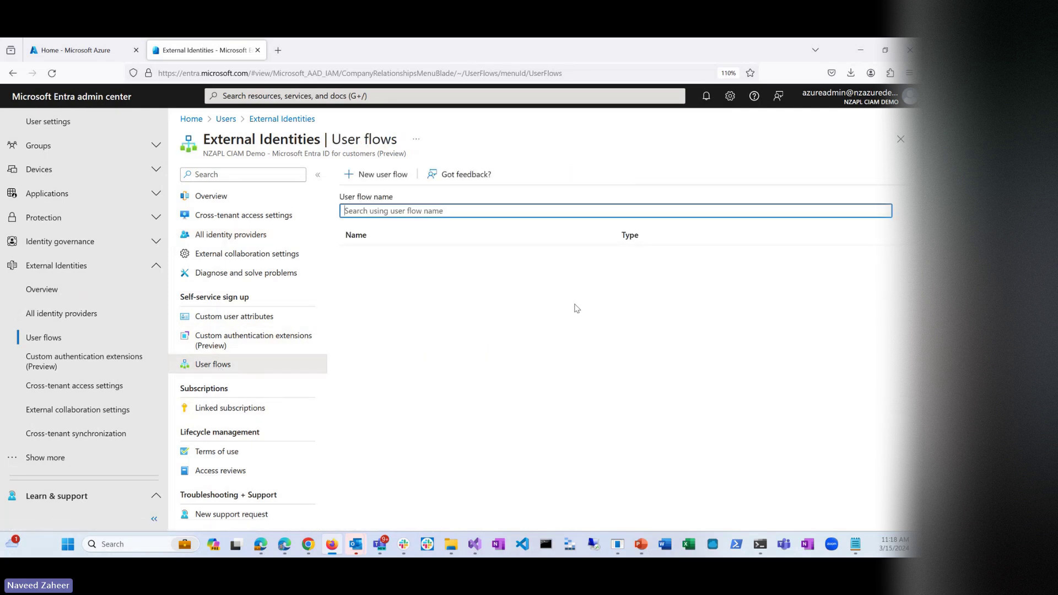
Start a new sign-up/sign-in flow named SignupSignin02 with Google enabled as a provider
{"action": "left_click", "coordinate": [376, 175]}
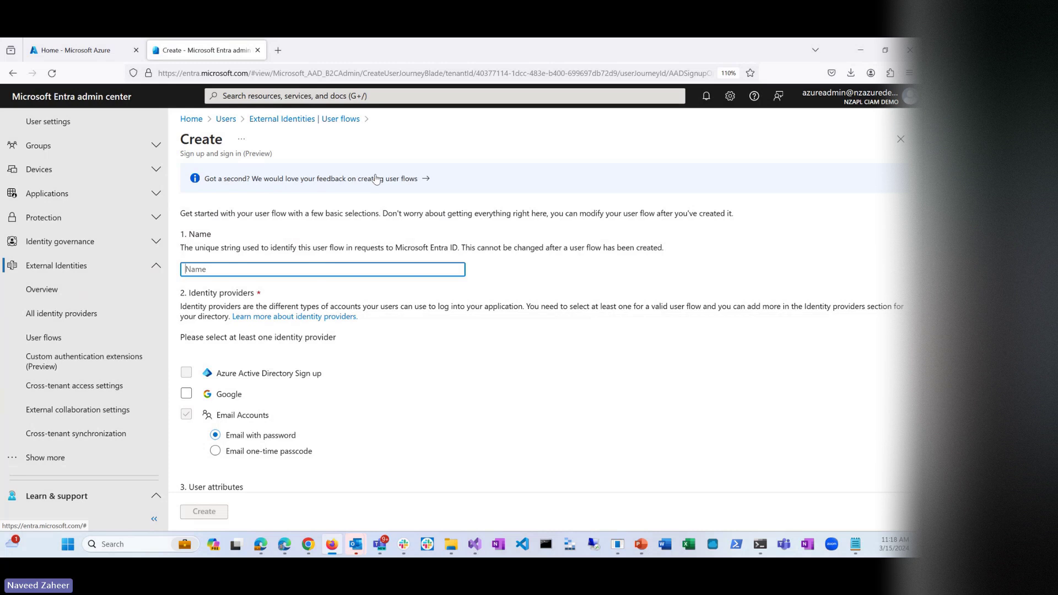
{"action": "type", "text": "Sign"}
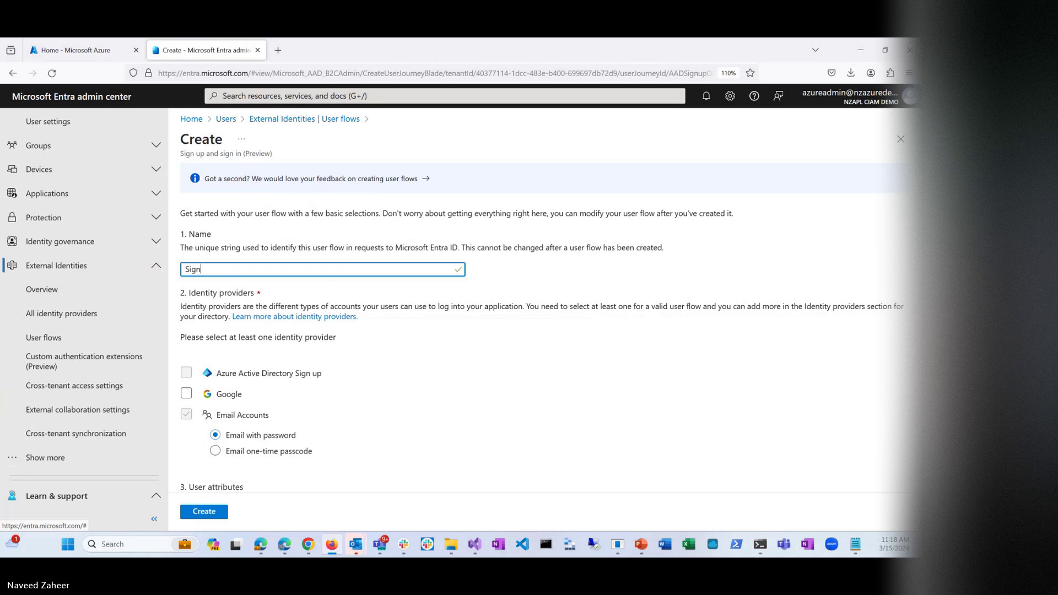
{"action": "type", "text": "upSignin02"}
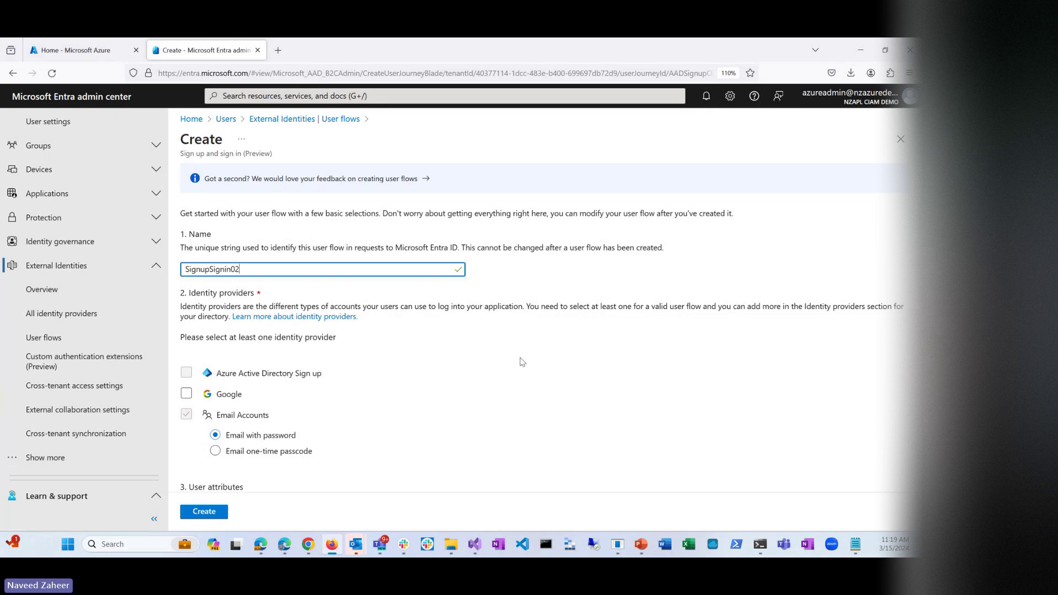
{"action": "scroll", "coordinate": [499, 360], "scroll_direction": "down", "scroll_amount": 2}
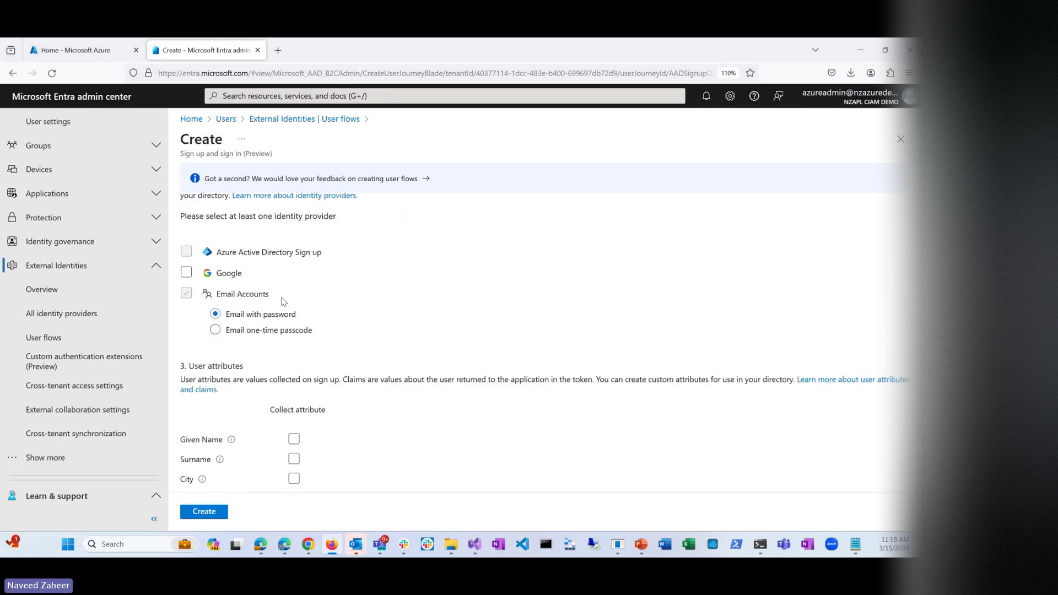
{"action": "left_click", "coordinate": [186, 273]}
{"action": "left_click", "coordinate": [185, 274]}
Collect Display Name, Postal Code and Country/Region at sign-up, then create the flow
{"action": "scroll", "coordinate": [373, 304], "scroll_direction": "down", "scroll_amount": 3}
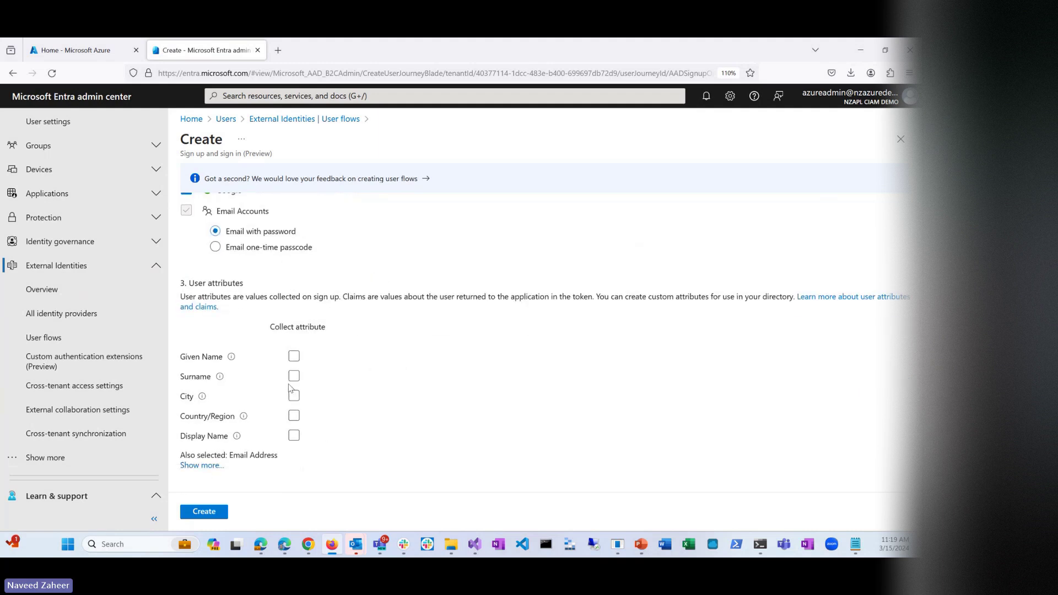
{"action": "left_click", "coordinate": [293, 358]}
{"action": "left_click", "coordinate": [293, 436]}
{"action": "left_click", "coordinate": [202, 466]}
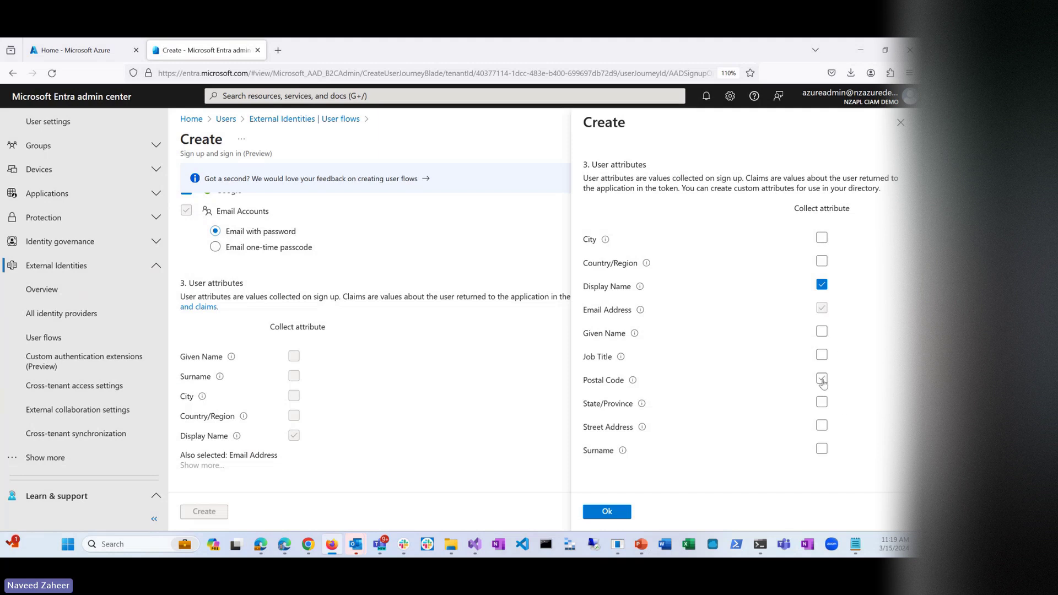
{"action": "left_click", "coordinate": [822, 379]}
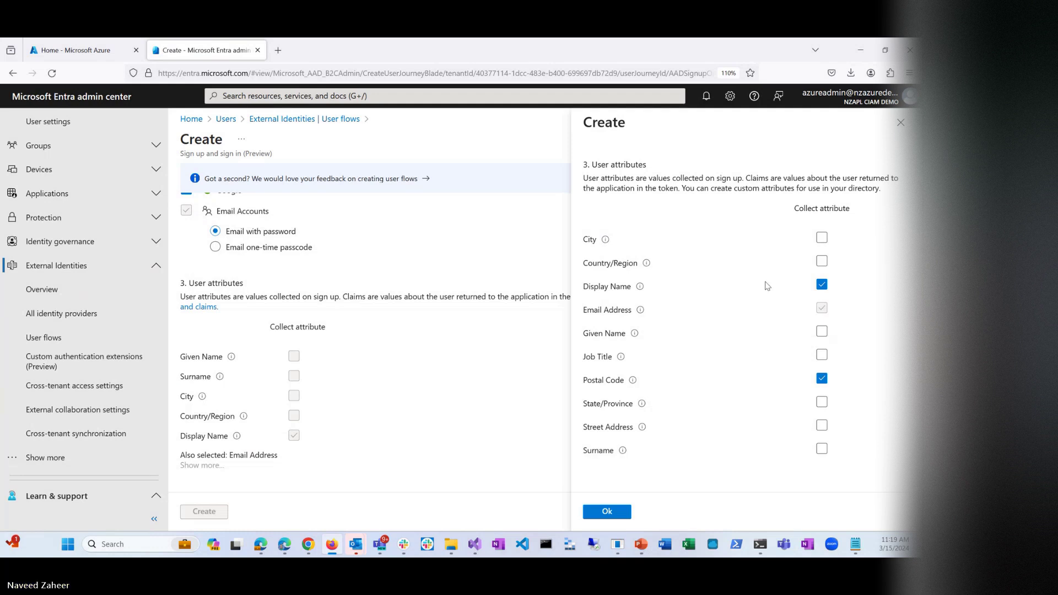
{"action": "left_click", "coordinate": [822, 262]}
{"action": "left_click", "coordinate": [609, 511]}
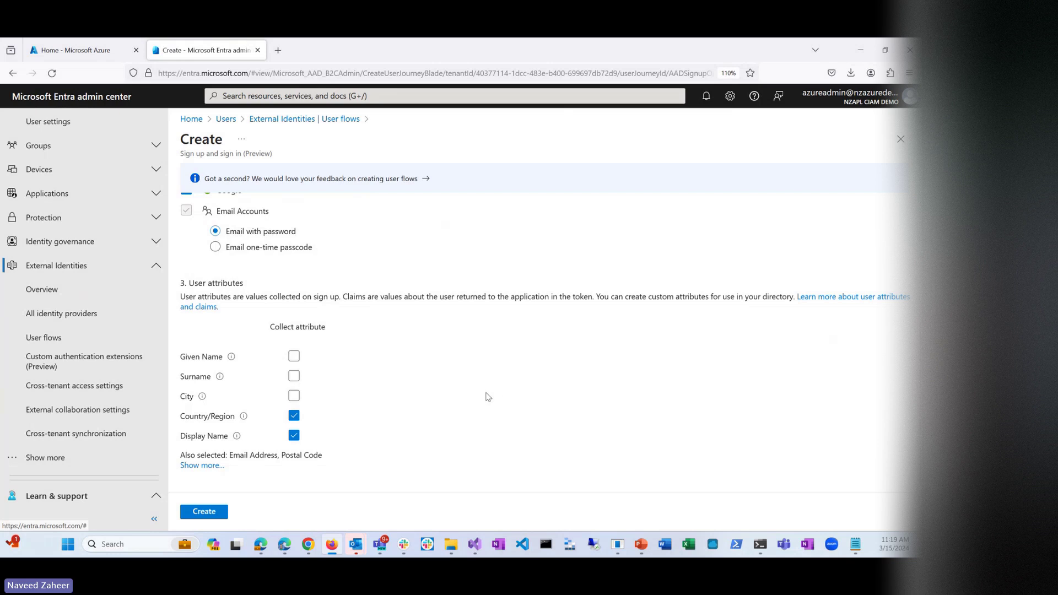
{"action": "scroll", "coordinate": [487, 386], "scroll_direction": "up", "scroll_amount": 4}
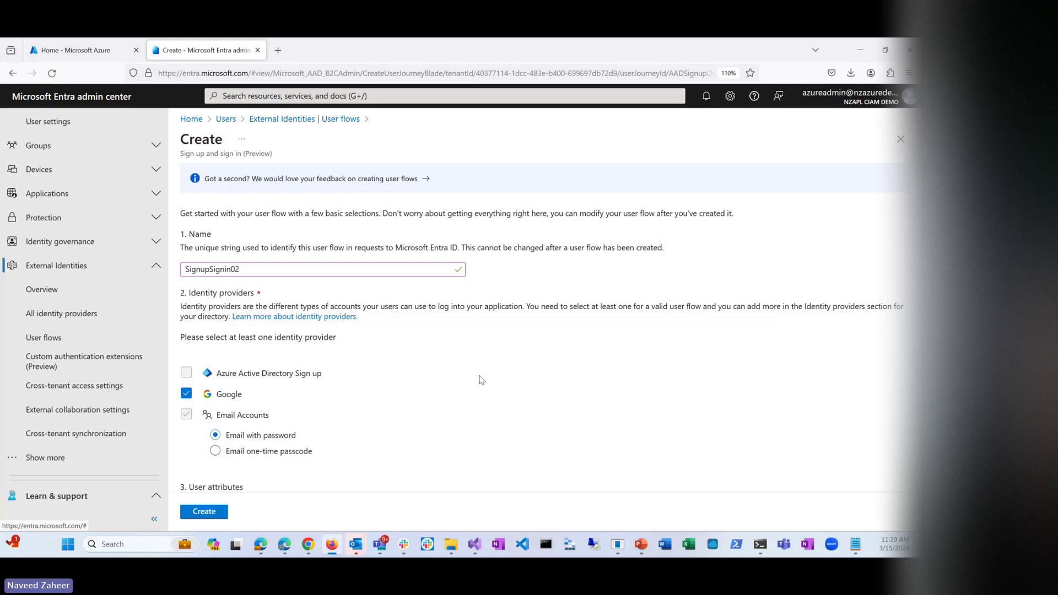
{"action": "left_click", "coordinate": [204, 511]}
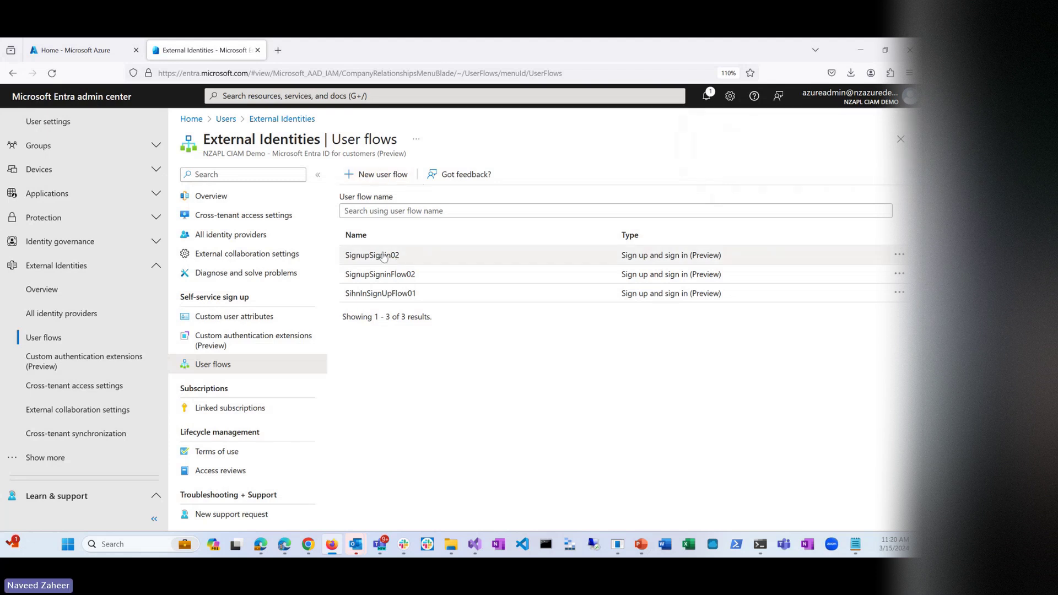
Open SignupSignin02 and try Run user flow, dismissing the link-an-application error
{"action": "left_click", "coordinate": [384, 256]}
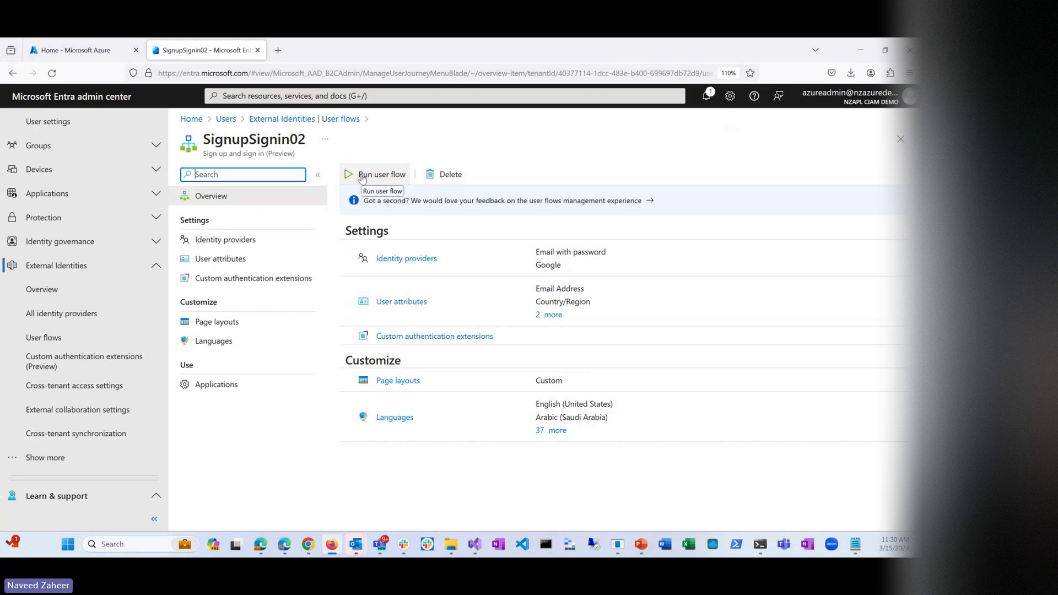
{"action": "left_click", "coordinate": [362, 175]}
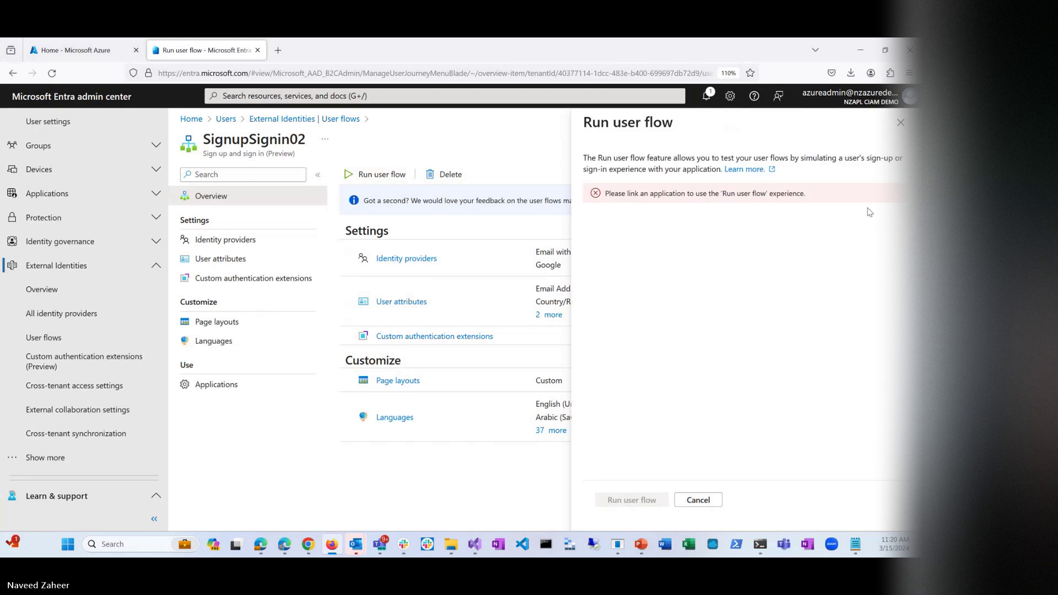
{"action": "left_click", "coordinate": [900, 122]}
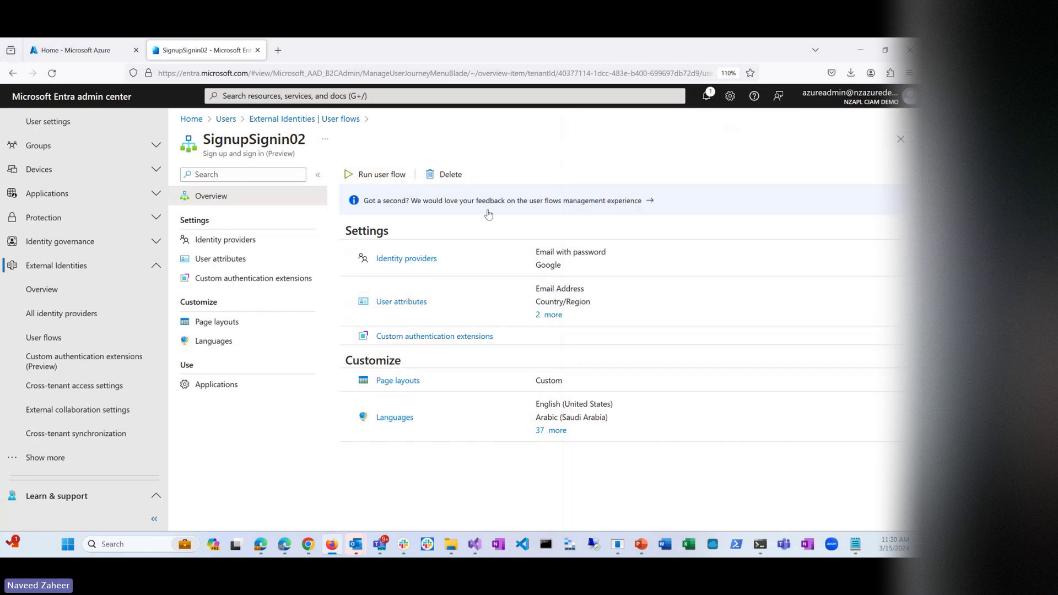
Add nzapl-webapp to SignupSignin02's applications, accepting its move from the previous flow
{"action": "left_click", "coordinate": [209, 385]}
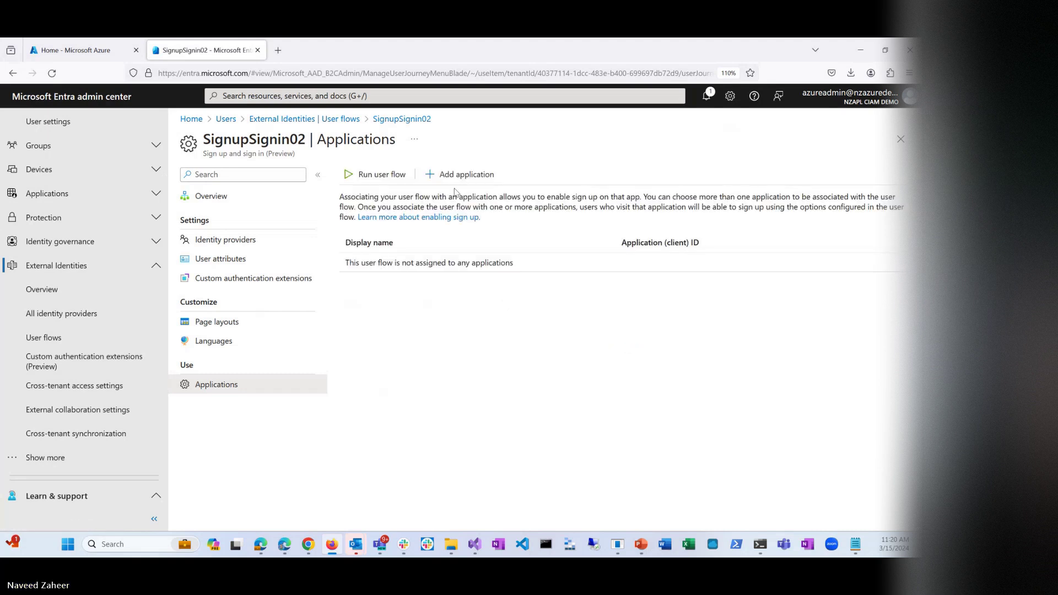
{"action": "left_click", "coordinate": [456, 175]}
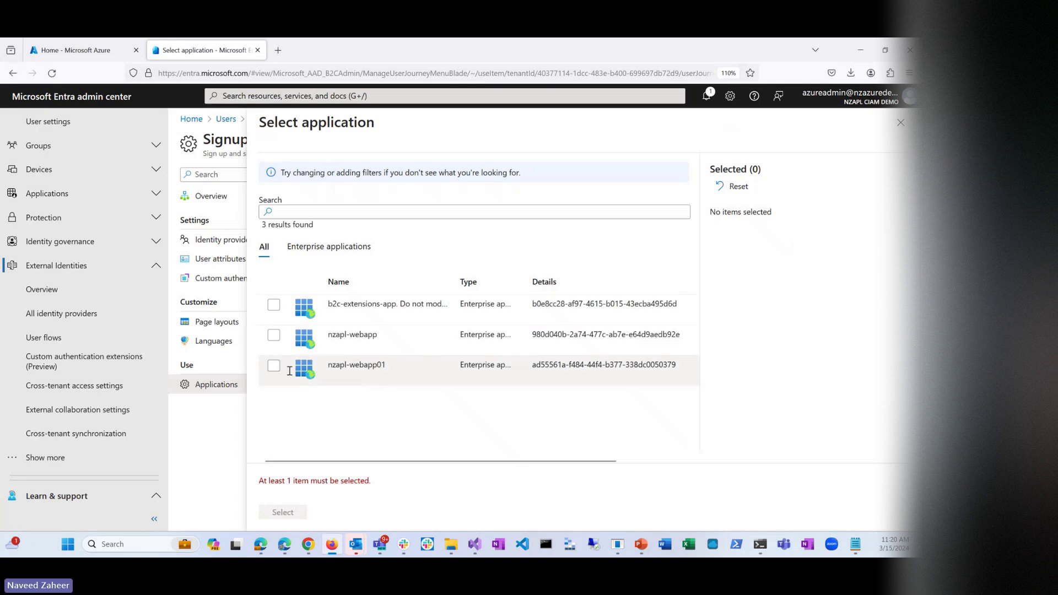
{"action": "left_click", "coordinate": [274, 336]}
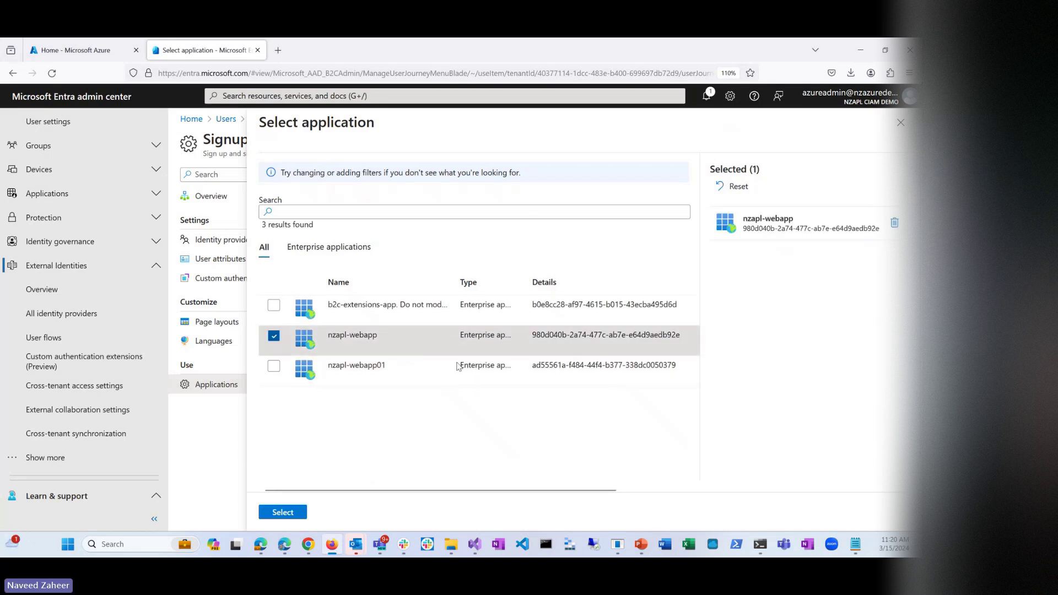
{"action": "left_click", "coordinate": [283, 513]}
{"action": "left_click", "coordinate": [417, 289]}
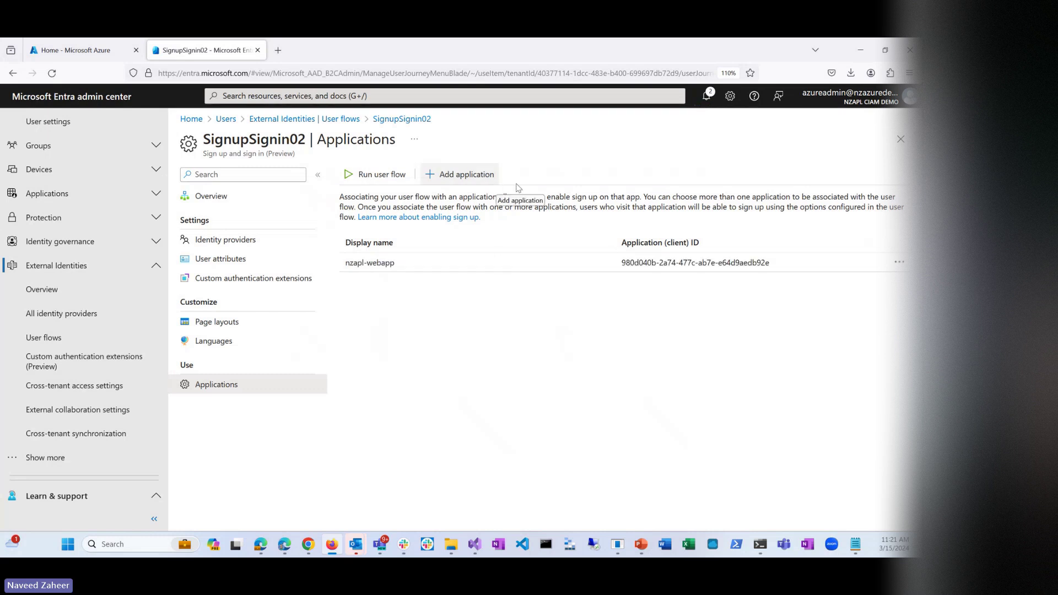
Run SignupSignin02 for nzapl-webapp with the localhost reply URL to open the sign-in page
{"action": "left_click", "coordinate": [363, 177]}
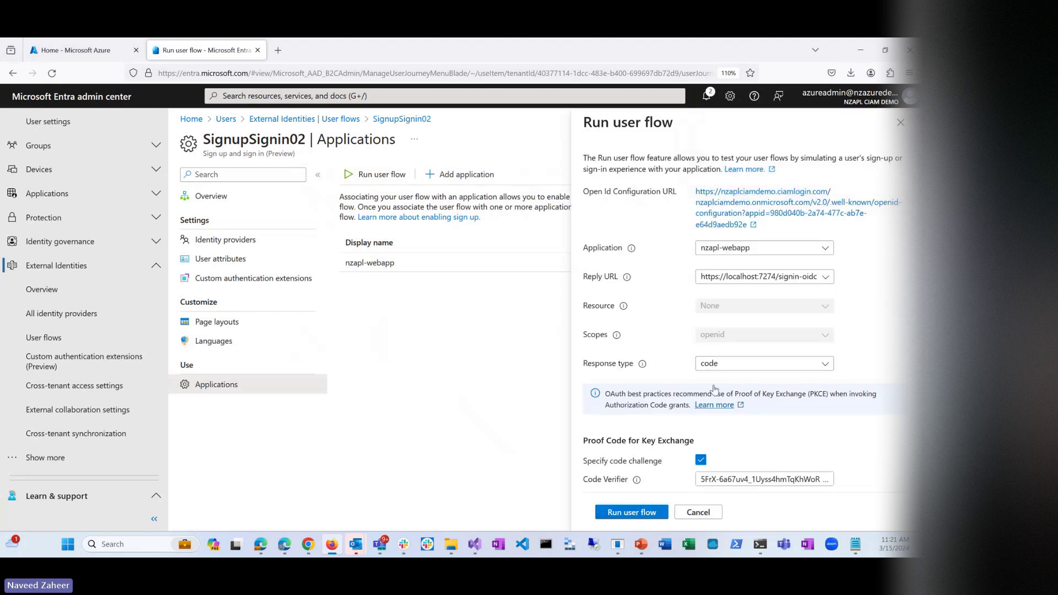
{"action": "scroll", "coordinate": [711, 435], "scroll_direction": "down", "scroll_amount": 3}
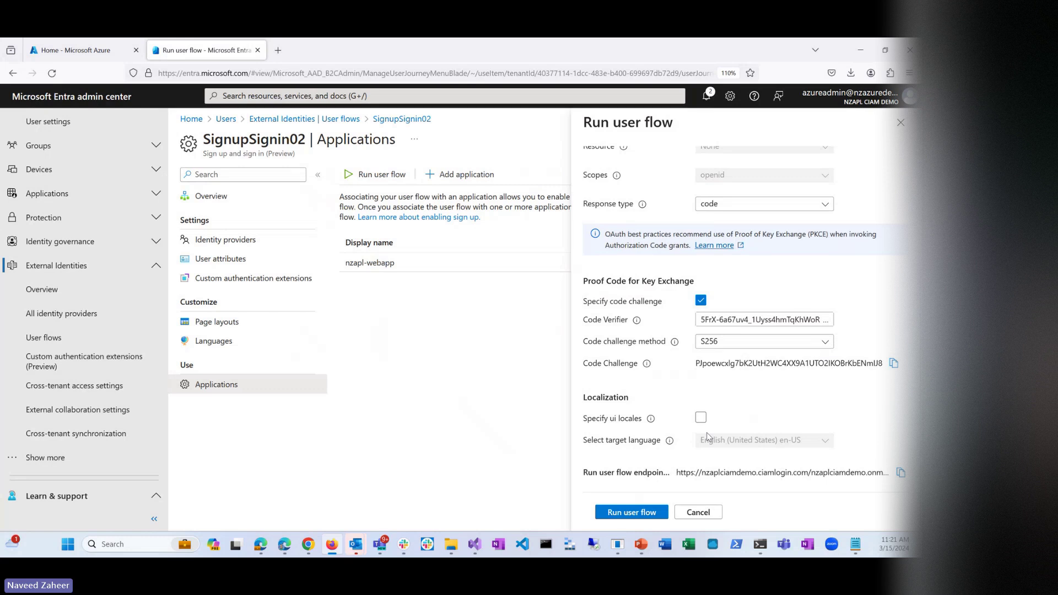
{"action": "left_click", "coordinate": [626, 513]}
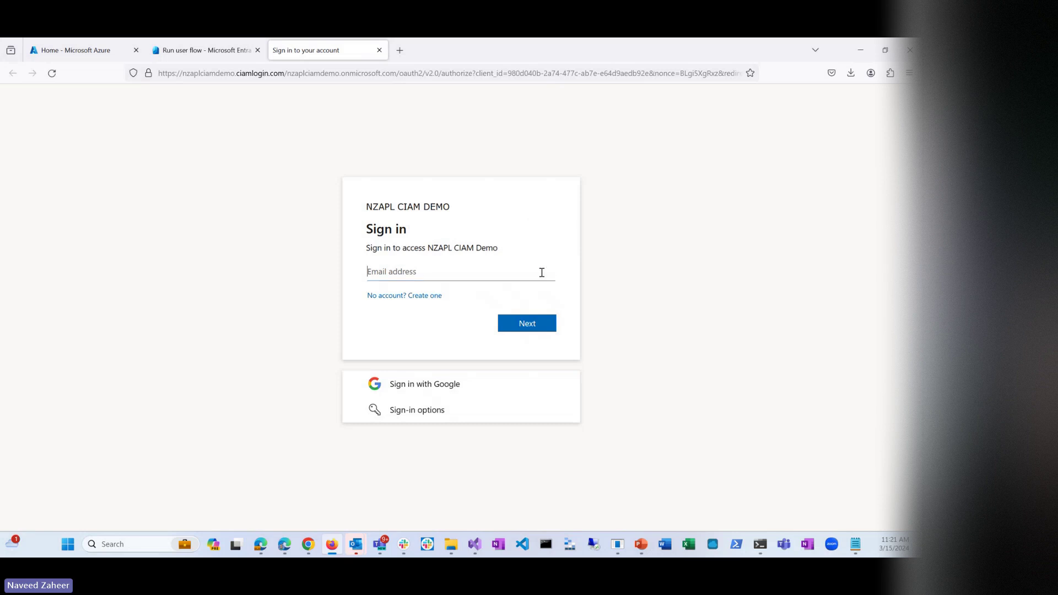
Start a new account with the user's e-mail address and enter the emailed verification code
{"action": "left_click", "coordinate": [399, 296]}
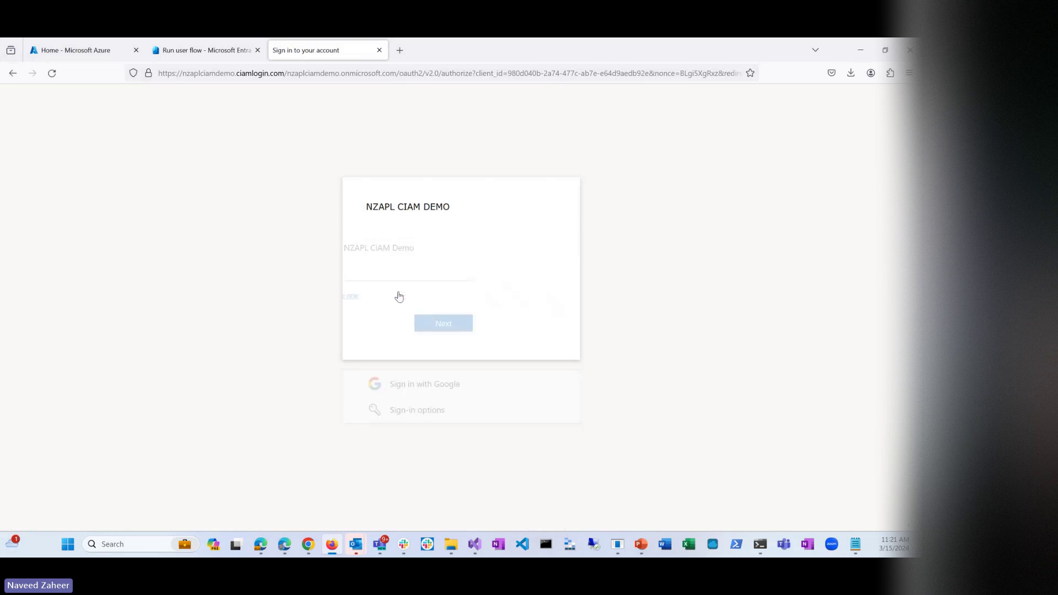
{"action": "left_click", "coordinate": [399, 285]}
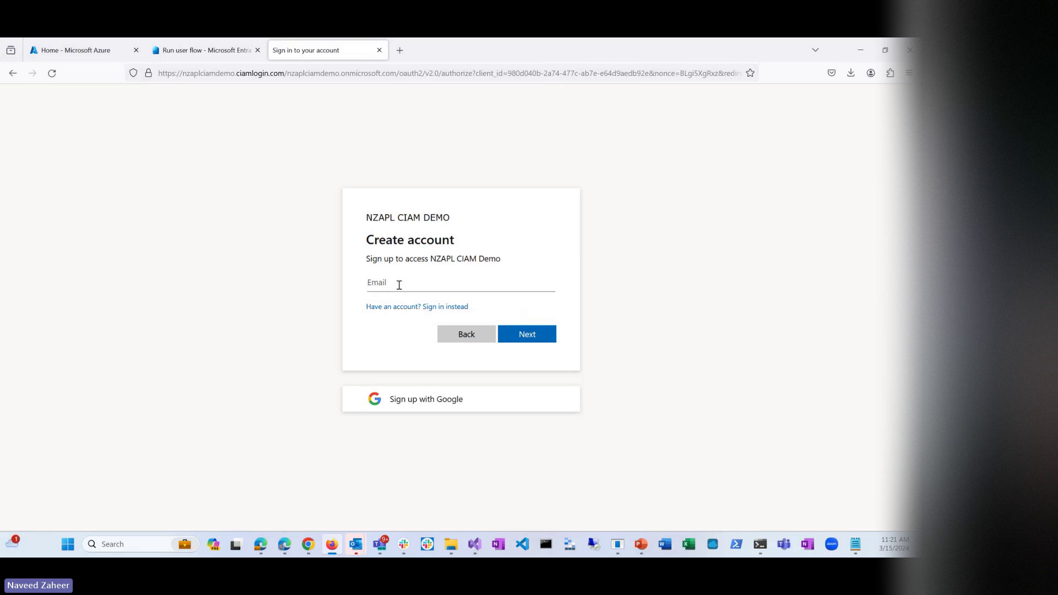
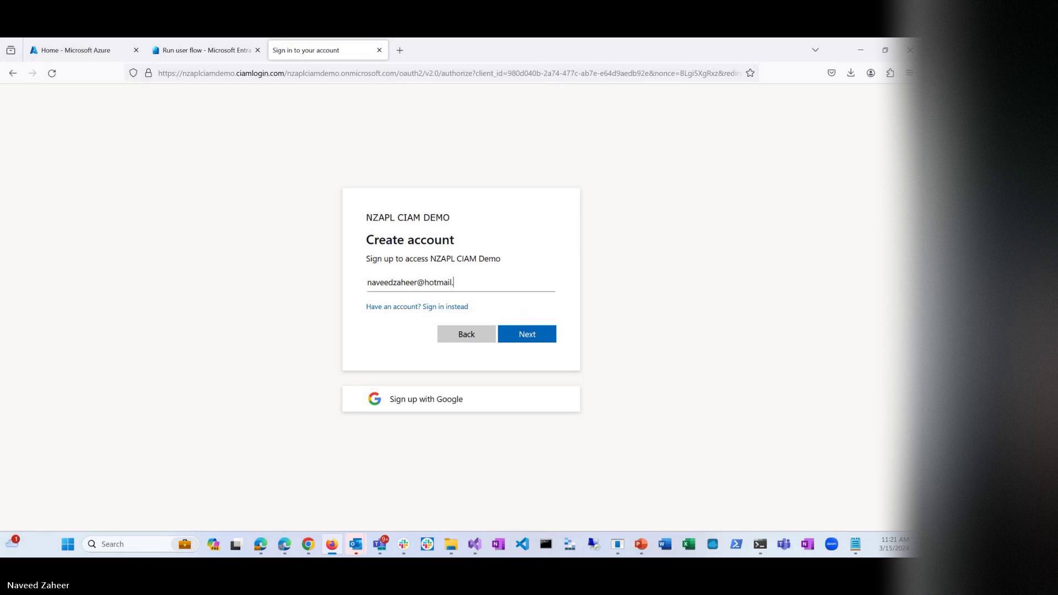
{"action": "left_click", "coordinate": [534, 337]}
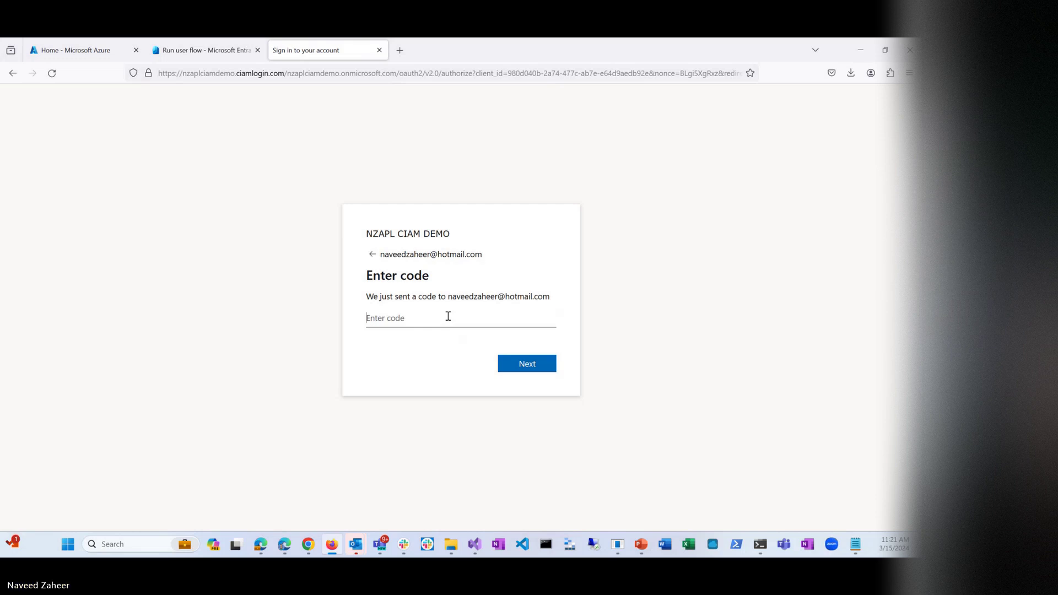
Submit the verification code and paste the saved password into both password fields
{"action": "left_click", "coordinate": [521, 364]}
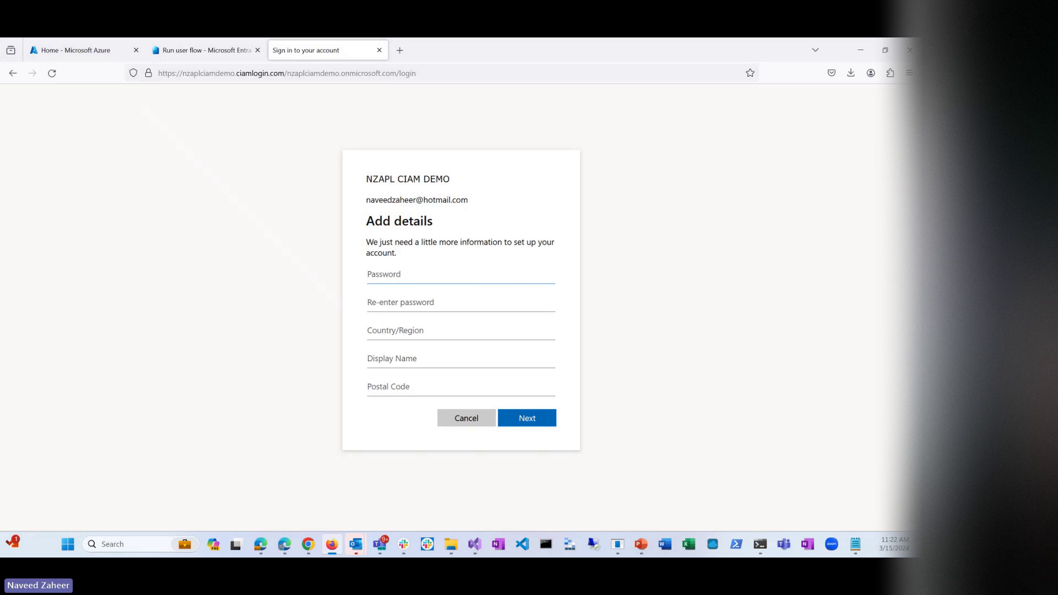
{"action": "key", "text": "alt+Tab"}
{"action": "left_click", "coordinate": [465, 283]}
{"action": "key", "text": "ctrl+v"}
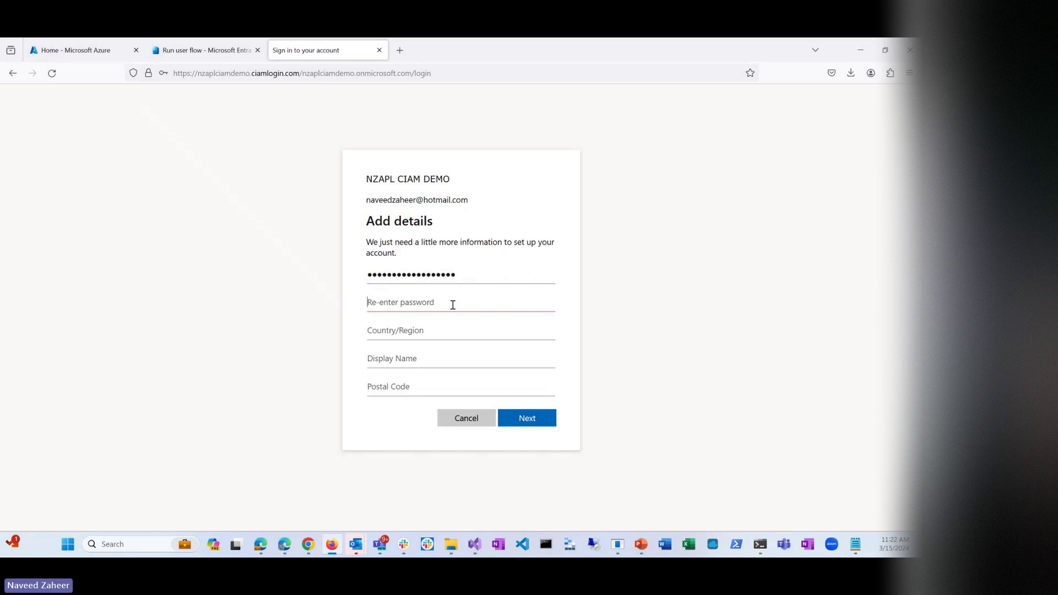
{"action": "left_click", "coordinate": [453, 305]}
{"action": "key", "text": "ctrl+v"}
Enter country USA, a display name and the postal code, then submit the sign-up
{"action": "left_click", "coordinate": [432, 330]}
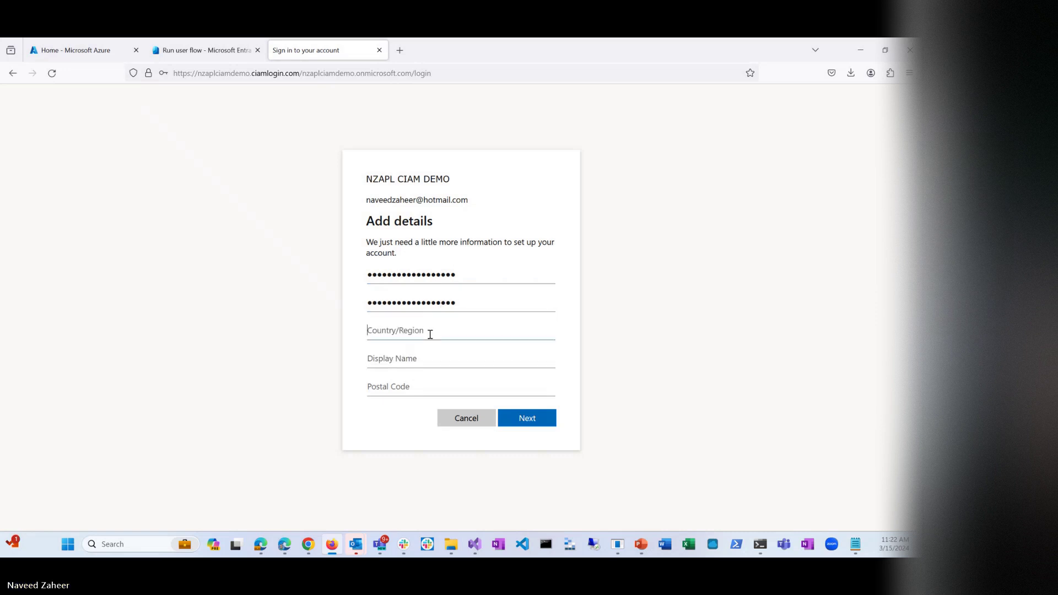
{"action": "type", "text": "USA"}
{"action": "left_click", "coordinate": [458, 367]}
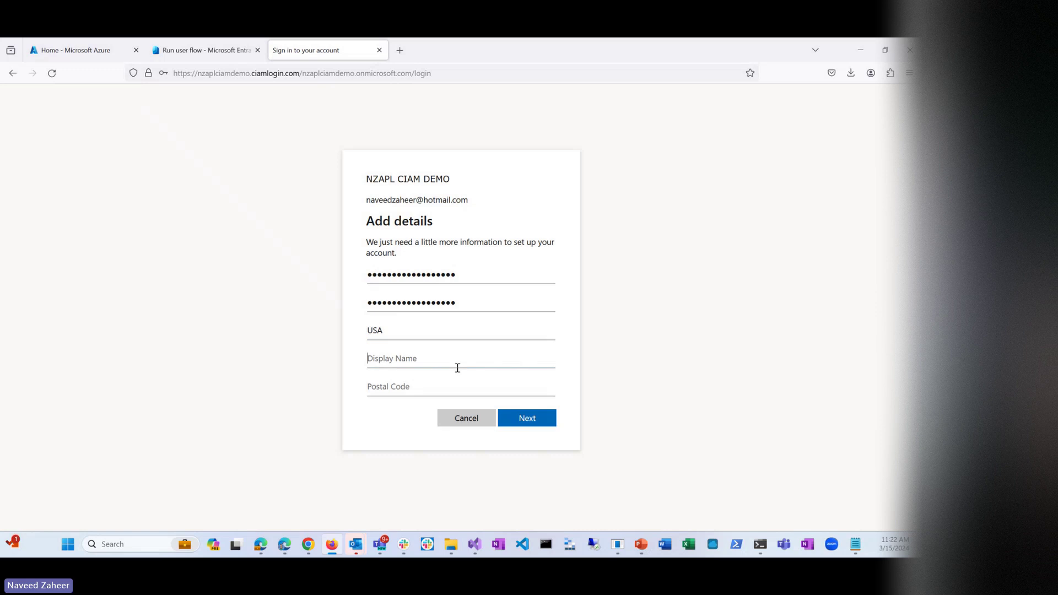
{"action": "type", "text": "NZ H"}
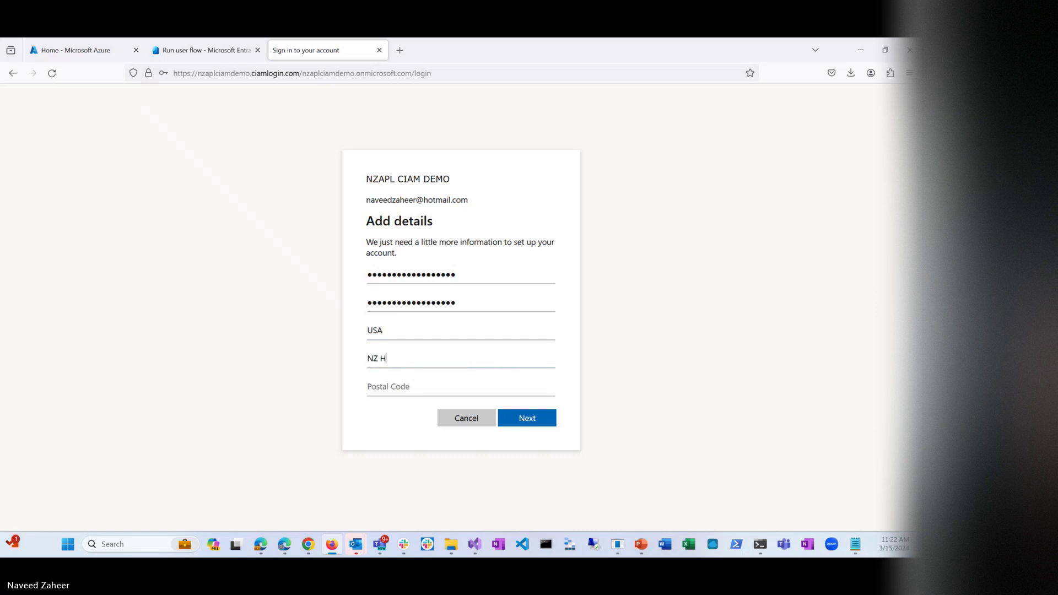
{"action": "type", "text": "M01"}
{"action": "left_click", "coordinate": [442, 393]}
{"action": "type", "text": "74"}
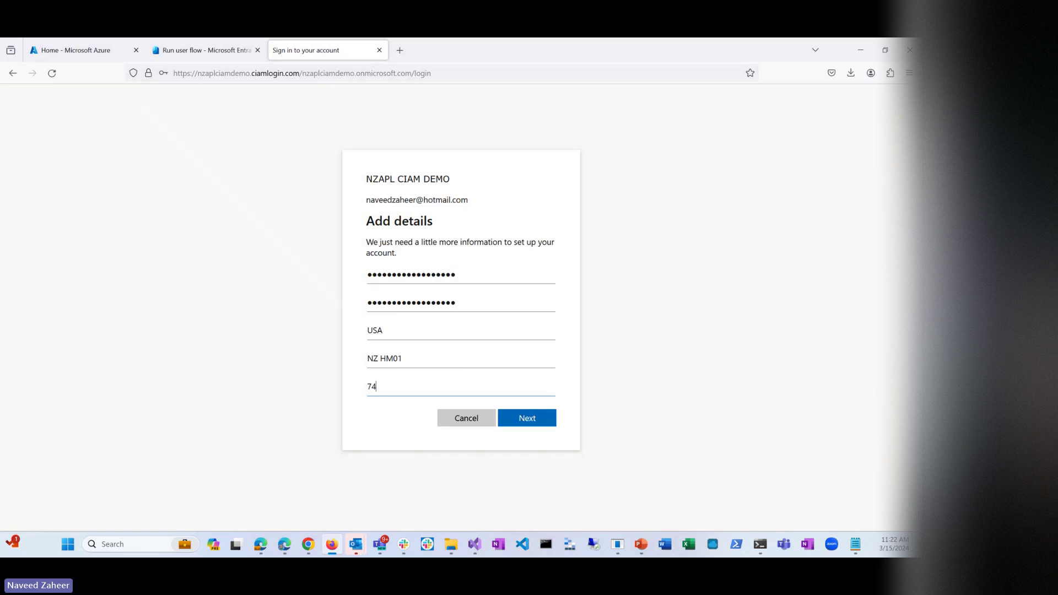
{"action": "type", "text": "000"}
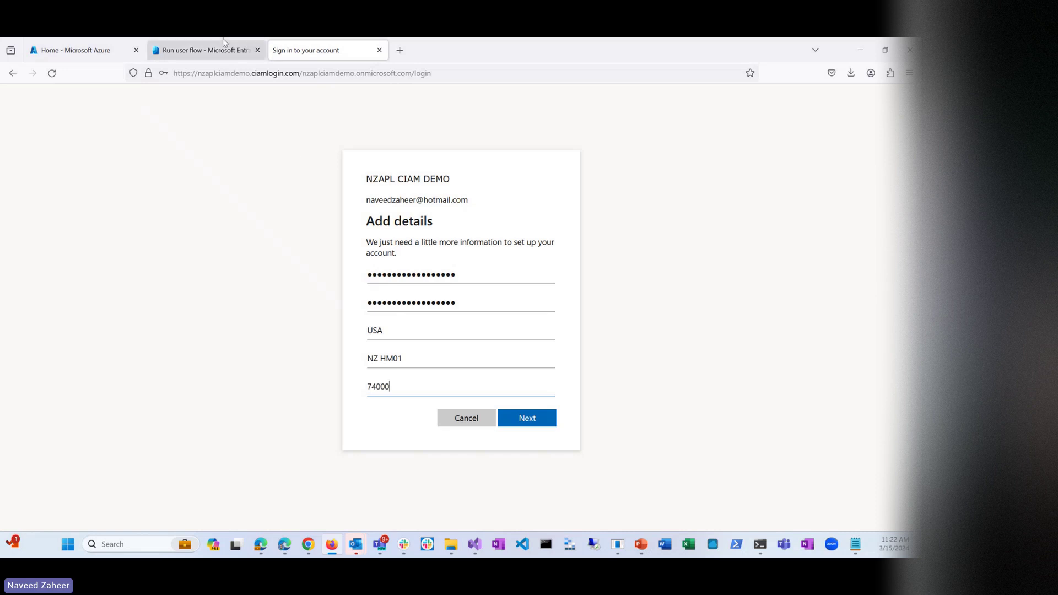
{"action": "left_click", "coordinate": [526, 419]}
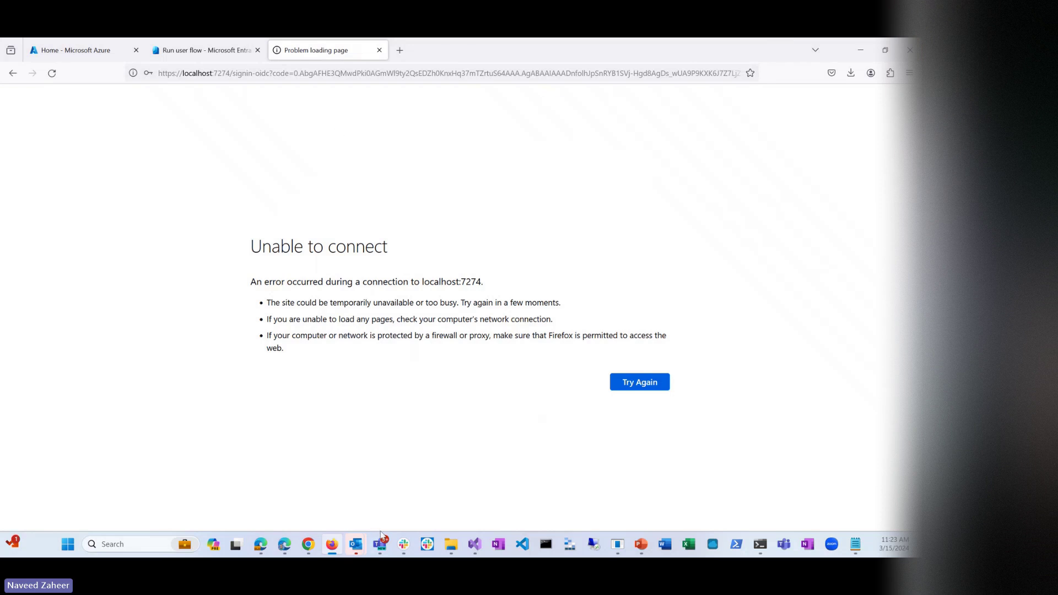
Switch from Firefox to the CIAMMVCWebApp02 Visual Studio window
{"action": "mouse_move", "coordinate": [473, 546]}
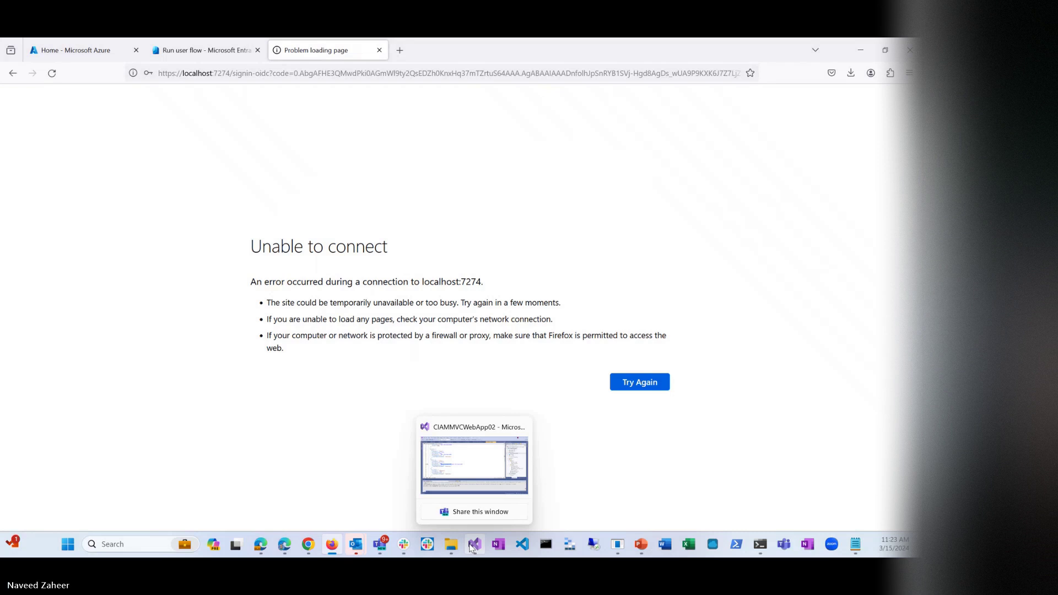
{"action": "left_click", "coordinate": [470, 465]}
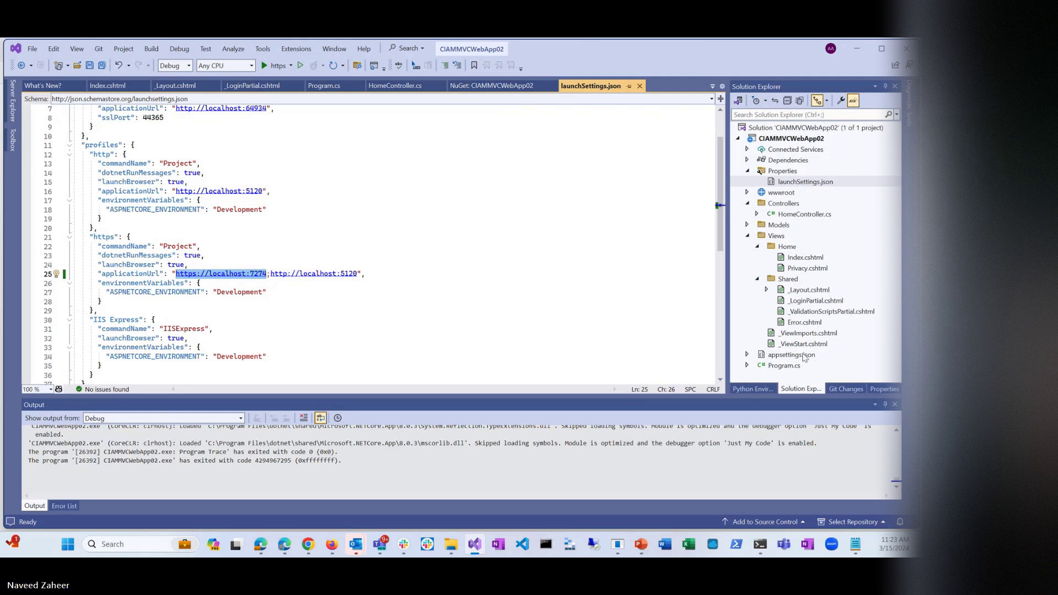
Check the ciamlogin.com Authority in appsettings.json and debug CIAMMVCWebApp02 with the https profile
{"action": "double_click", "coordinate": [794, 355]}
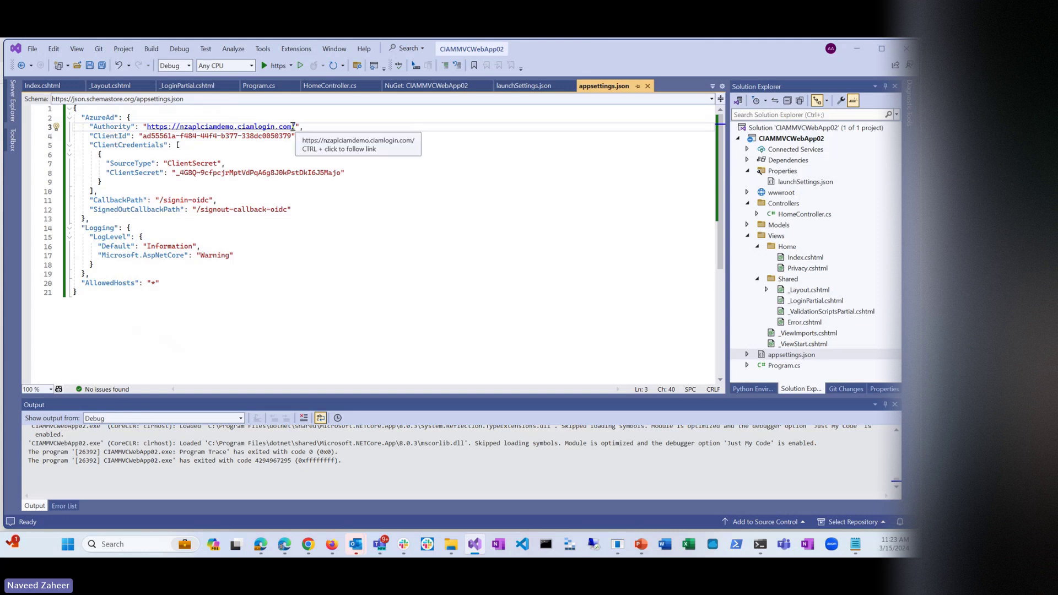
{"action": "left_click_drag", "start_coordinate": [292, 126], "coordinate": [239, 127]}
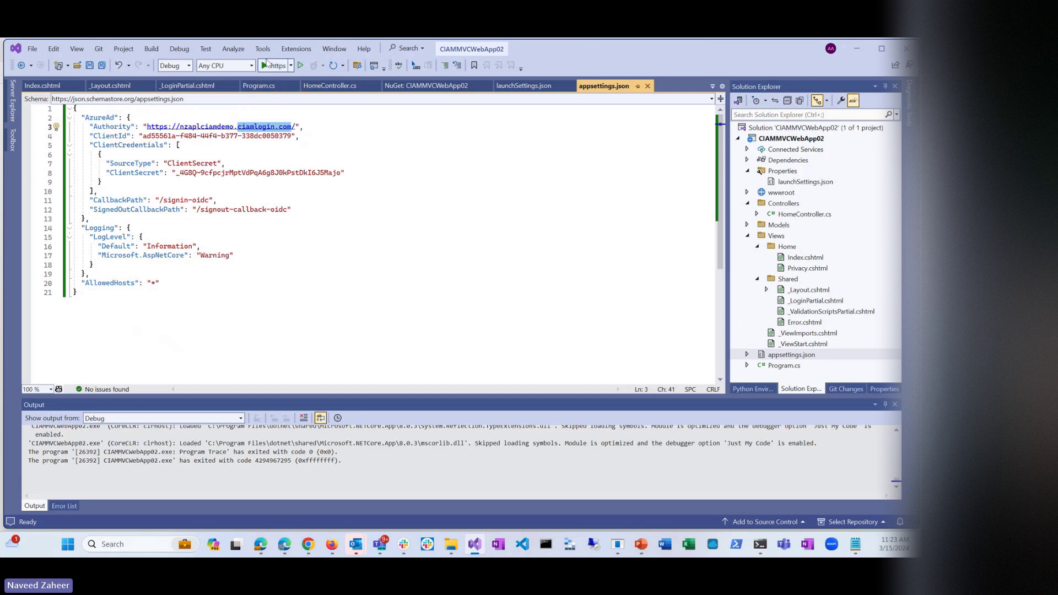
{"action": "left_click", "coordinate": [269, 65]}
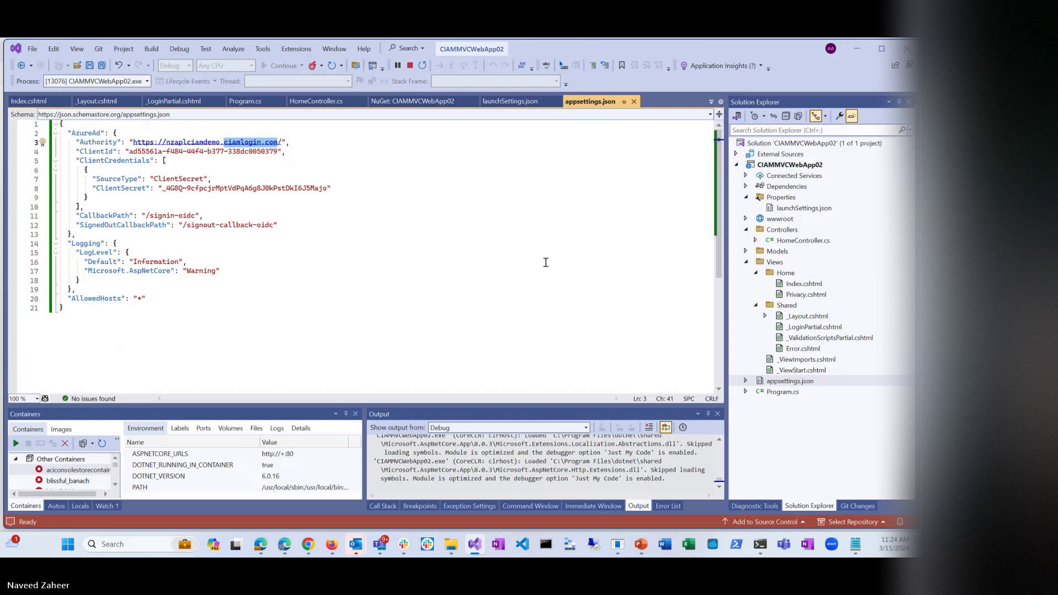
{"action": "left_click", "coordinate": [306, 548]}
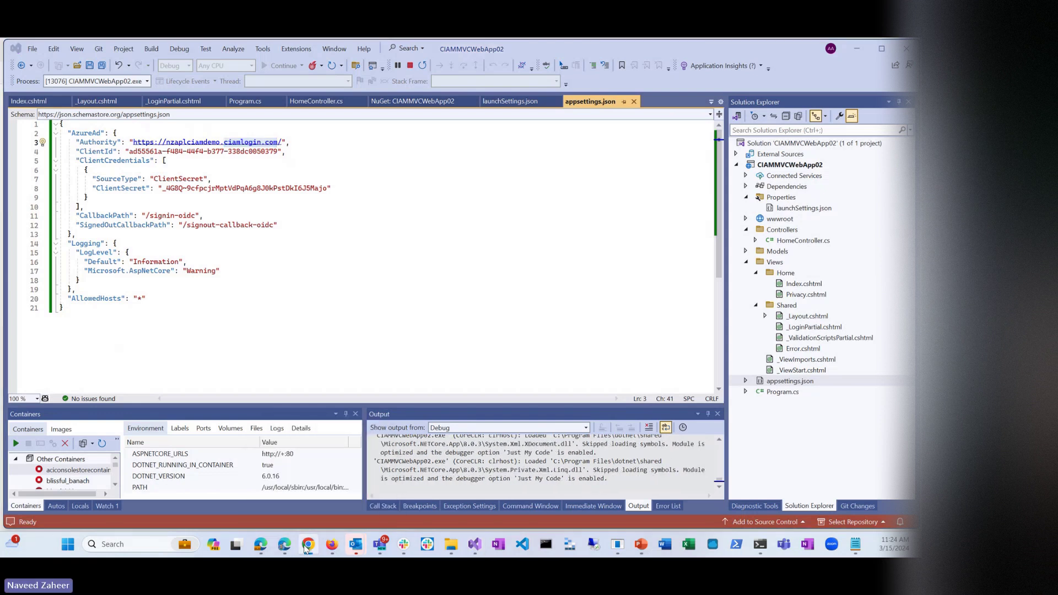
{"action": "right_click", "coordinate": [306, 548]}
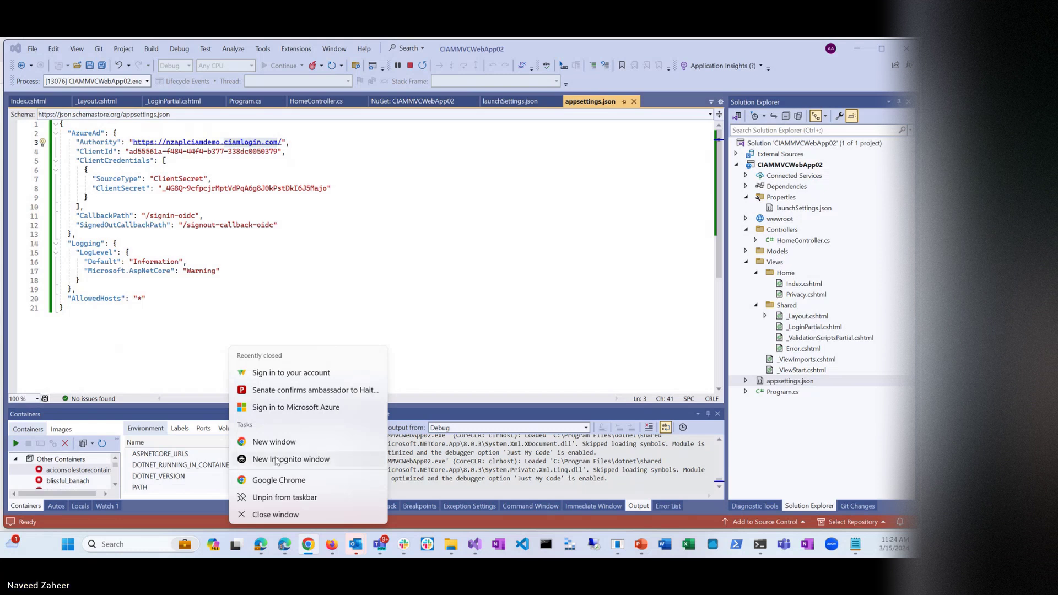
{"action": "left_click", "coordinate": [277, 460]}
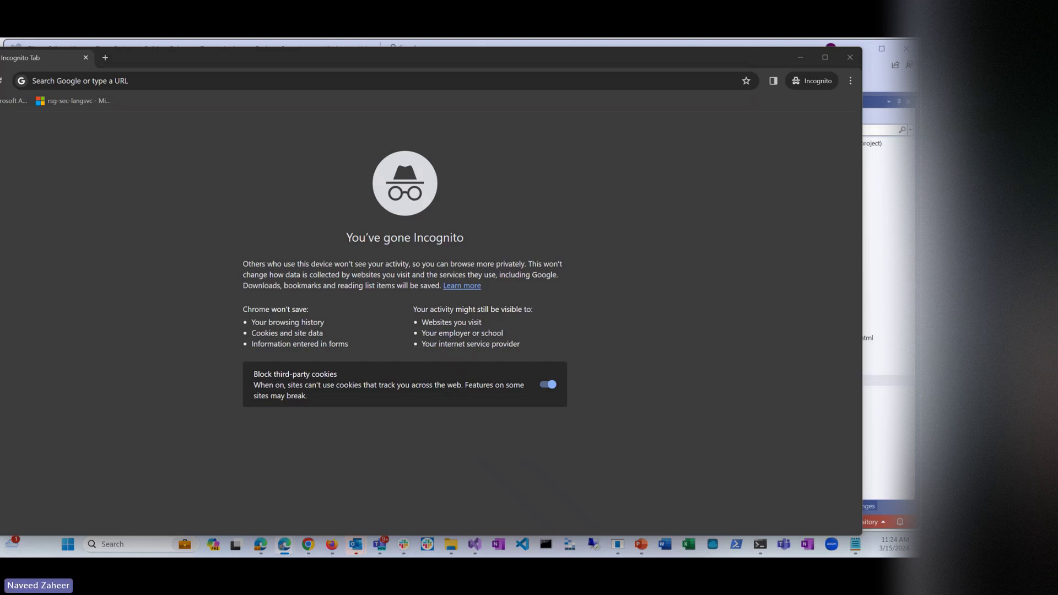
{"action": "left_click", "coordinate": [825, 57]}
{"action": "type", "text": "https://localhost:7274/"}
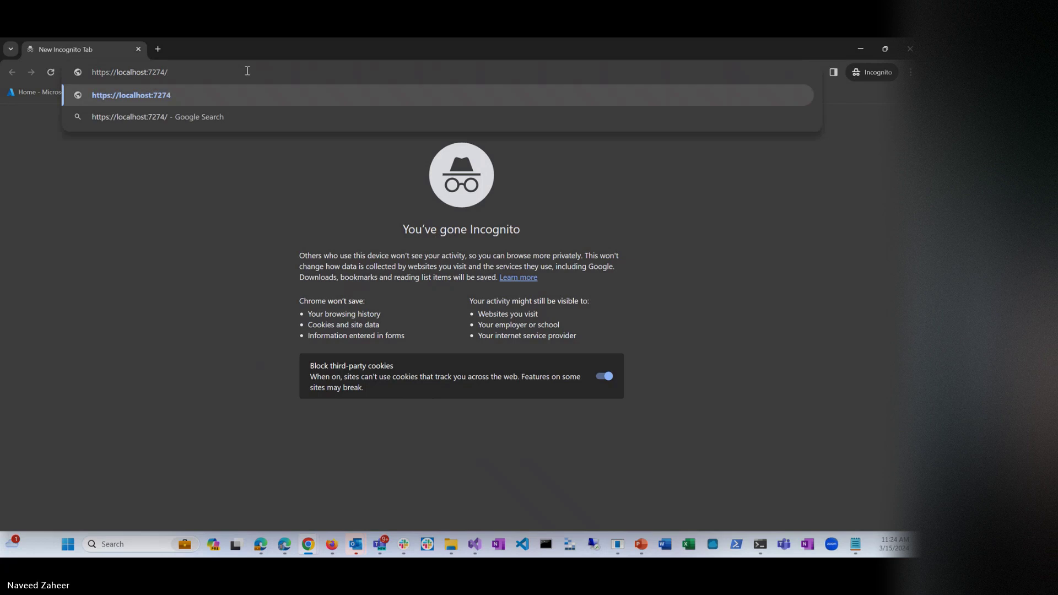
{"action": "key", "text": "Return"}
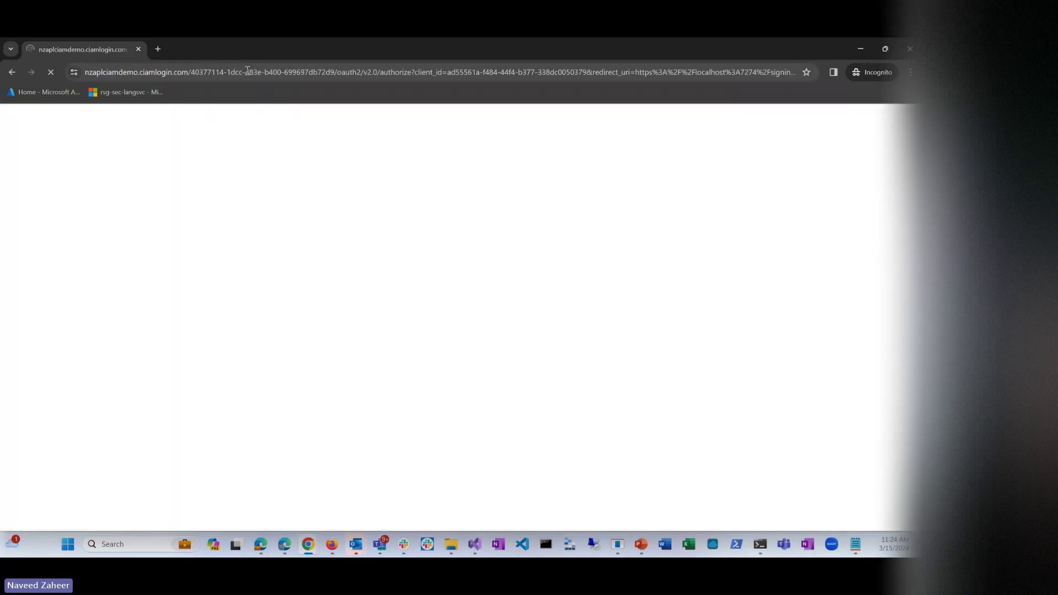